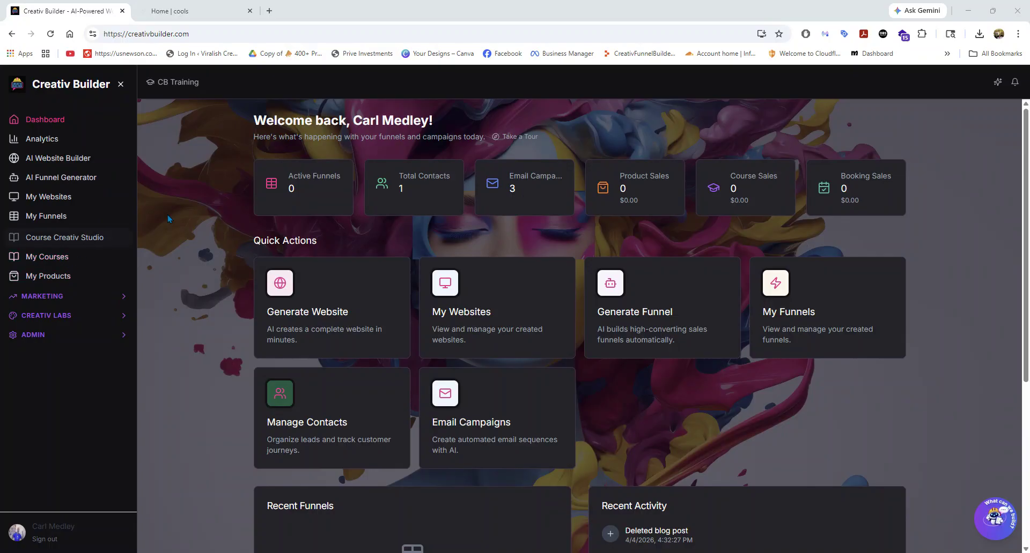
# Start a new page for cools's Website and title it "Knowledge Kichen"
pyautogui.click(58, 201)
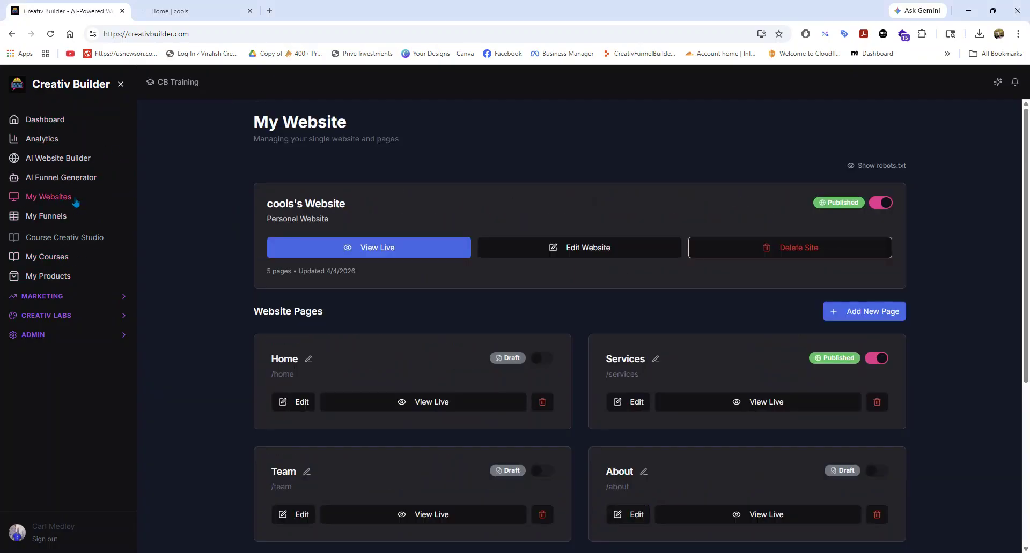
pyautogui.scroll(-2, 846, 289)
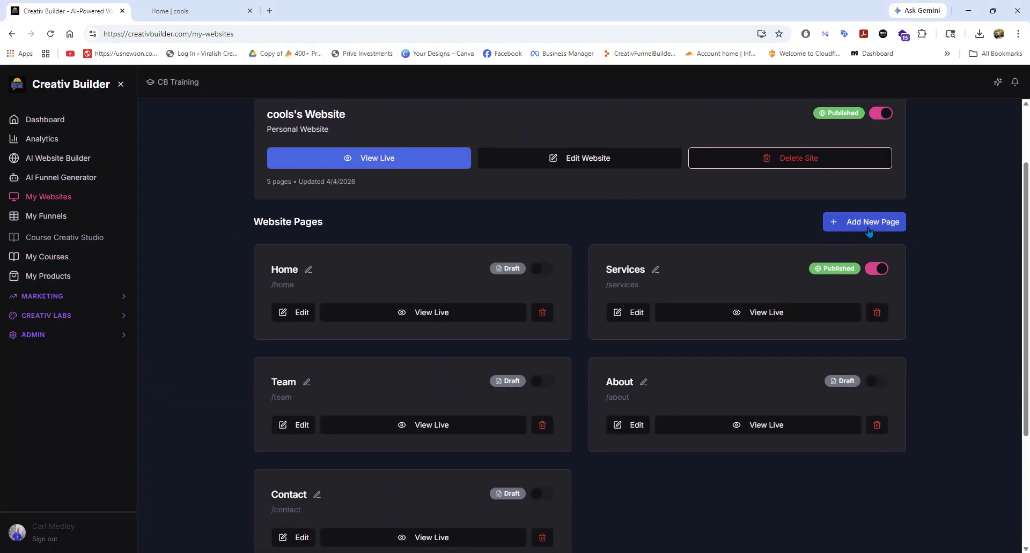
pyautogui.click(866, 229)
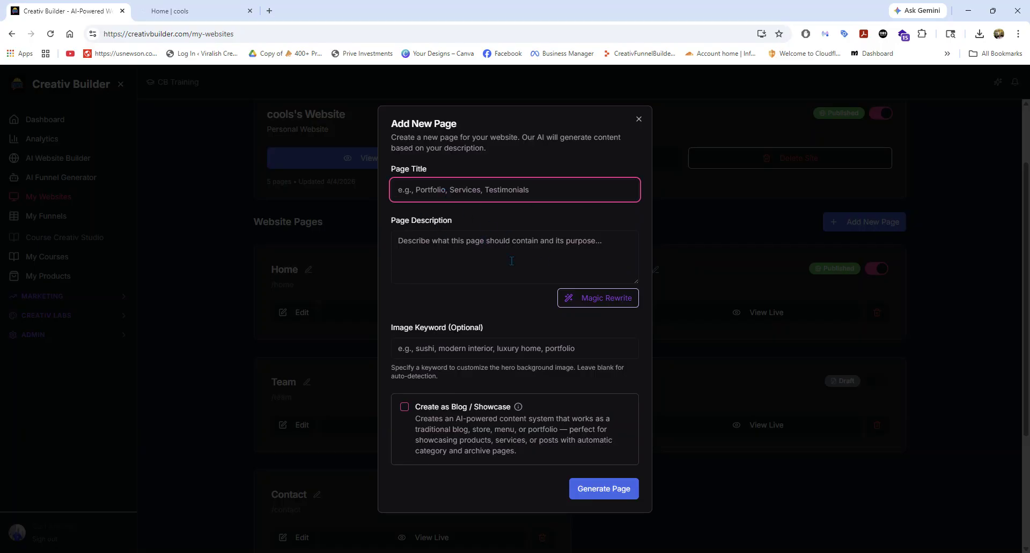
pyautogui.write('Knowl')
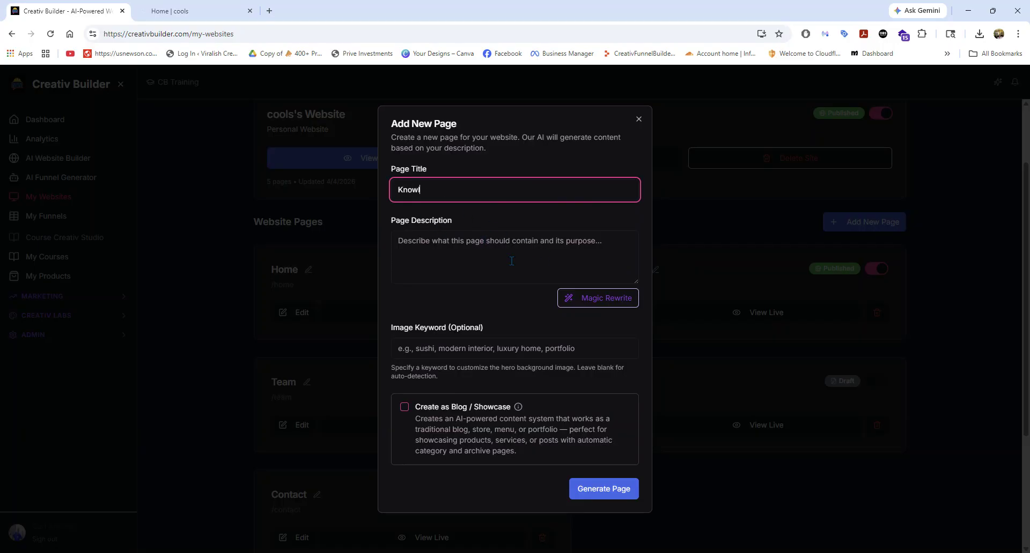
pyautogui.write('edge Kichen')
# Describe the page as "Cooking up tips and tricks about everything from course creation to ai vibe coding." and enhance it with Magic Rewrite
pyautogui.click(511, 261)
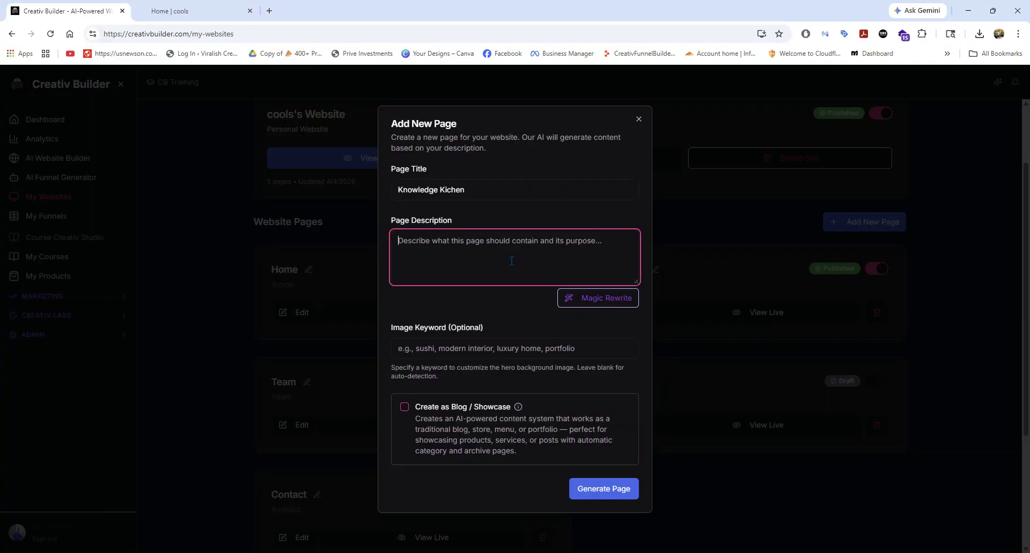
pyautogui.write('Cooking up ')
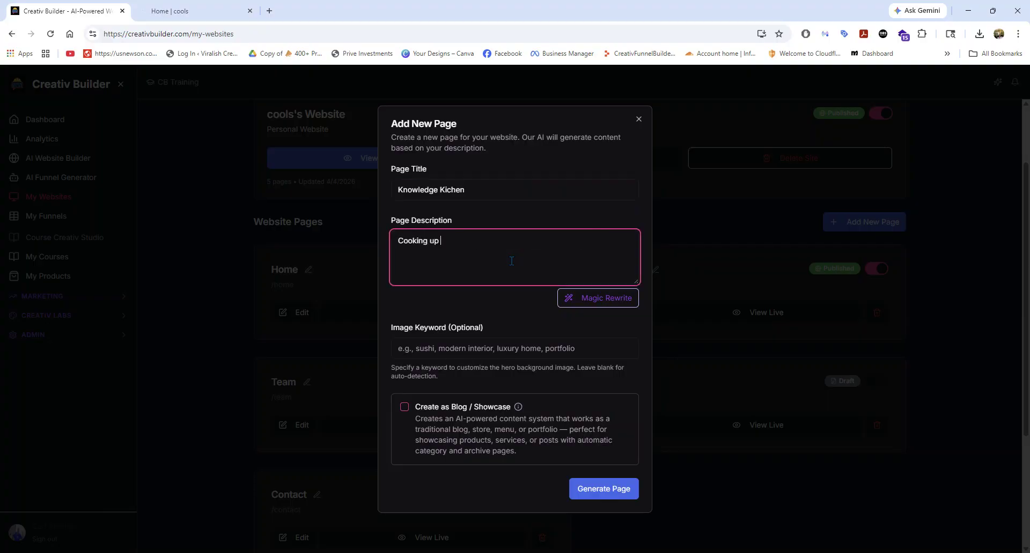
pyautogui.write('tips and triickcks about everything from course cr')
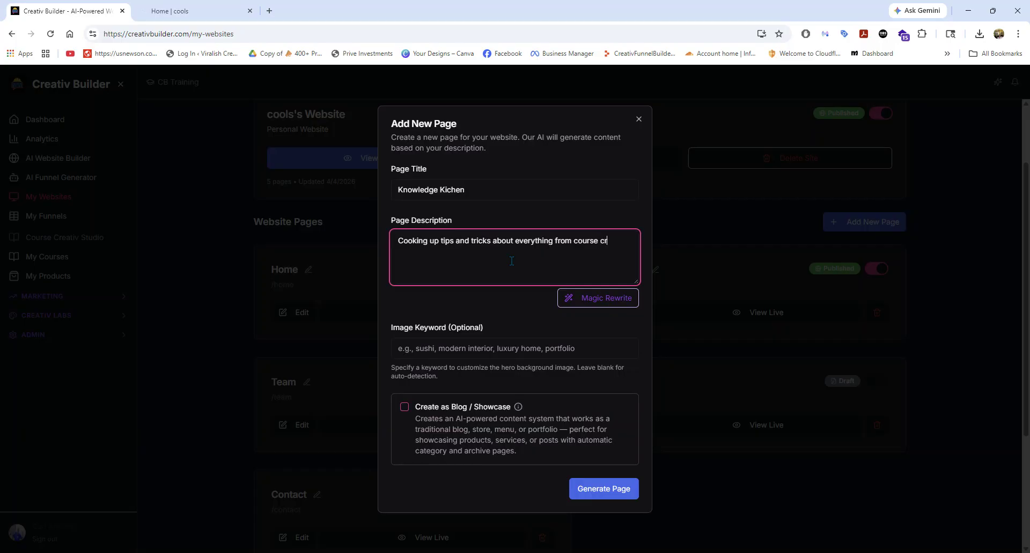
pyautogui.write('eation to ai')
pyautogui.write(' vid')
pyautogui.write('be coding.')
pyautogui.click(597, 298)
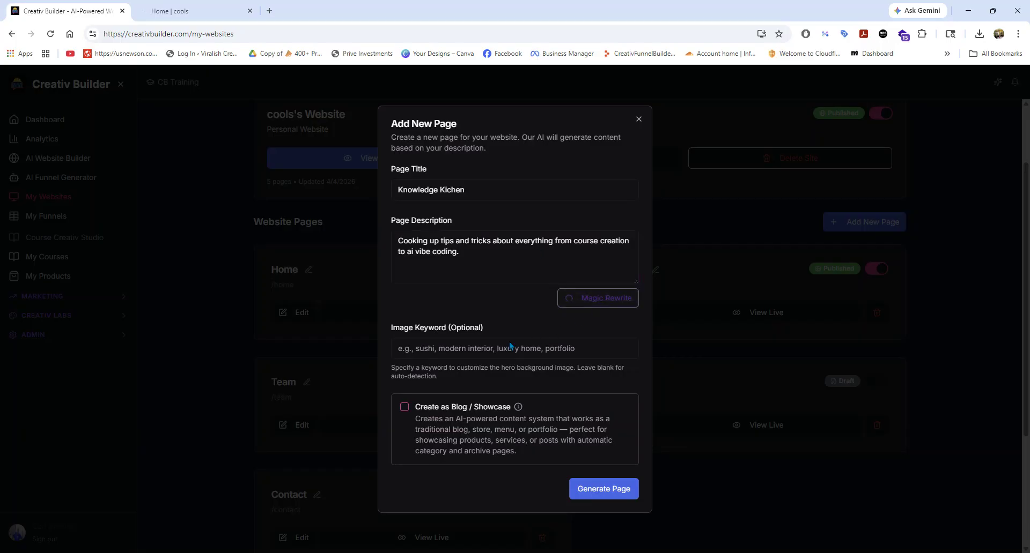
# Set the image keyword to "knowlege kitchen", enable Create as Blog / Showcase, and generate the page
pyautogui.click(466, 352)
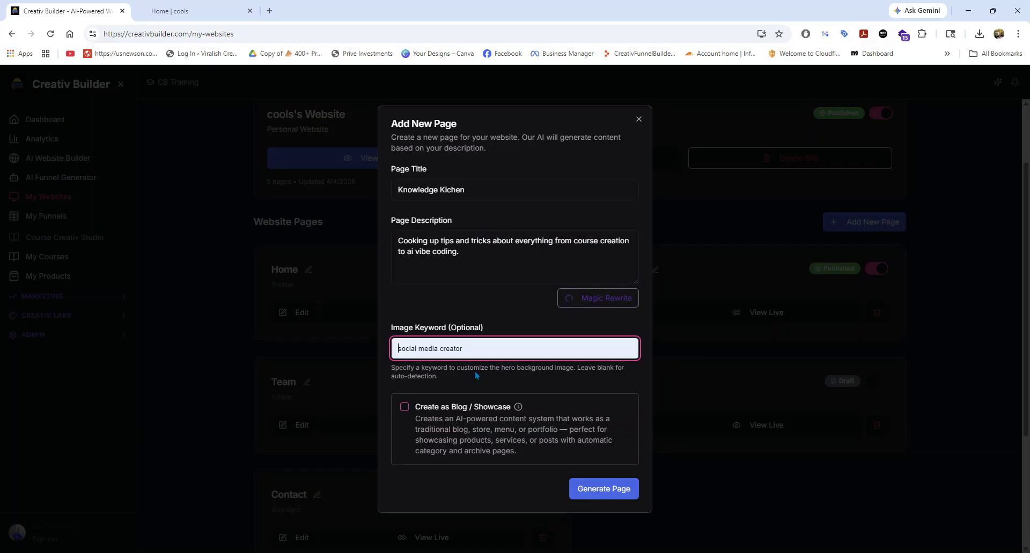
pyautogui.click(465, 395)
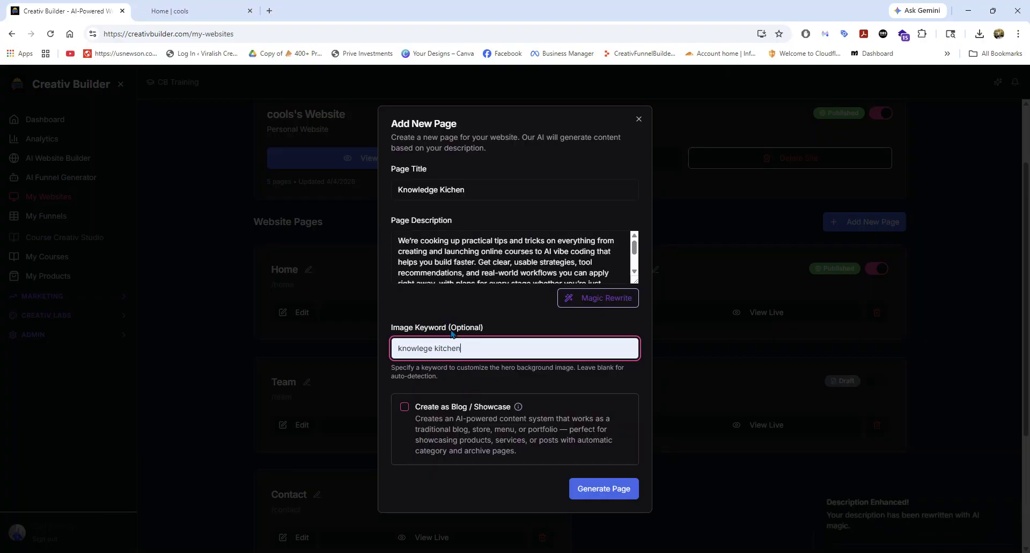
pyautogui.click(404, 408)
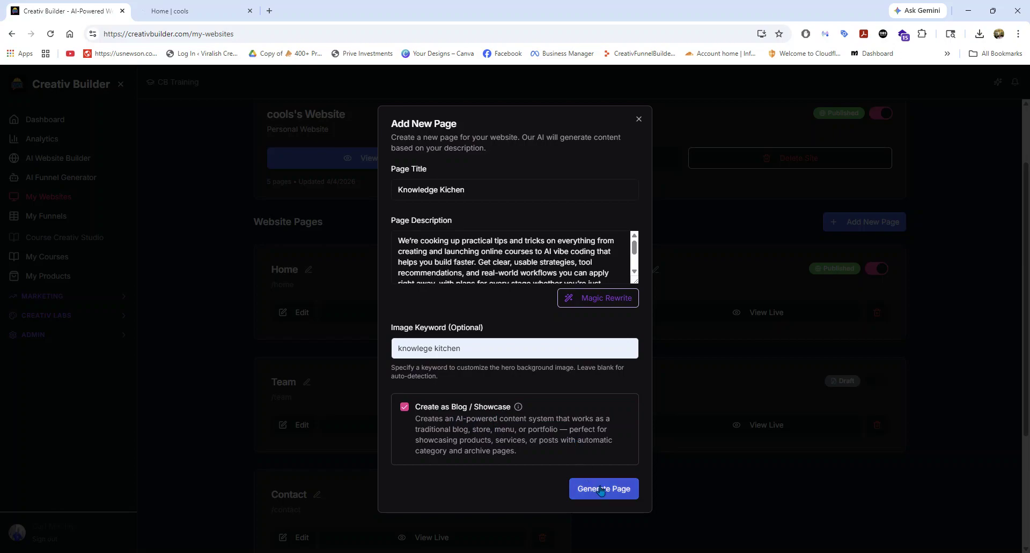
pyautogui.click(617, 489)
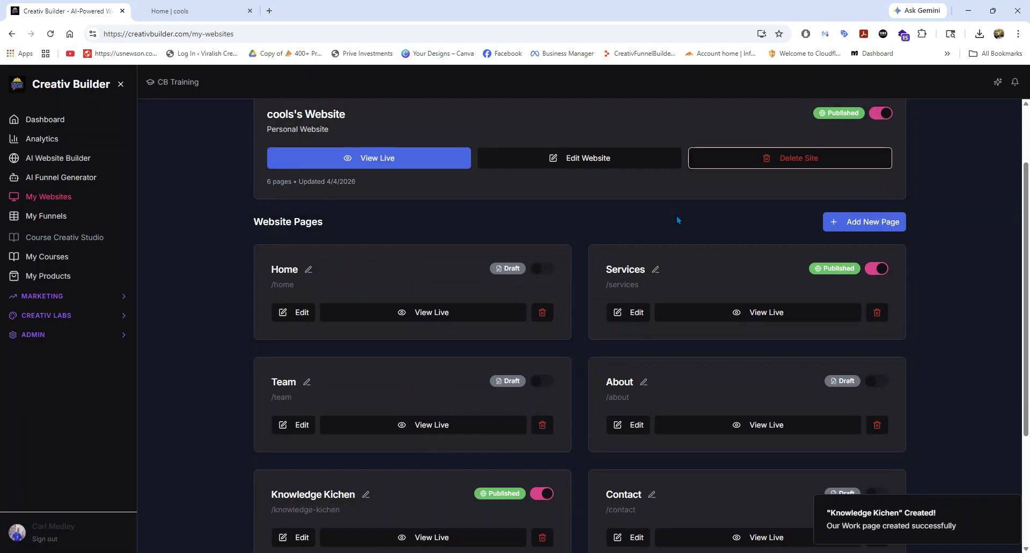
# Find the Knowledge Kichen page among the website pages and check its live version
pyautogui.scroll(-3, 970, 303)
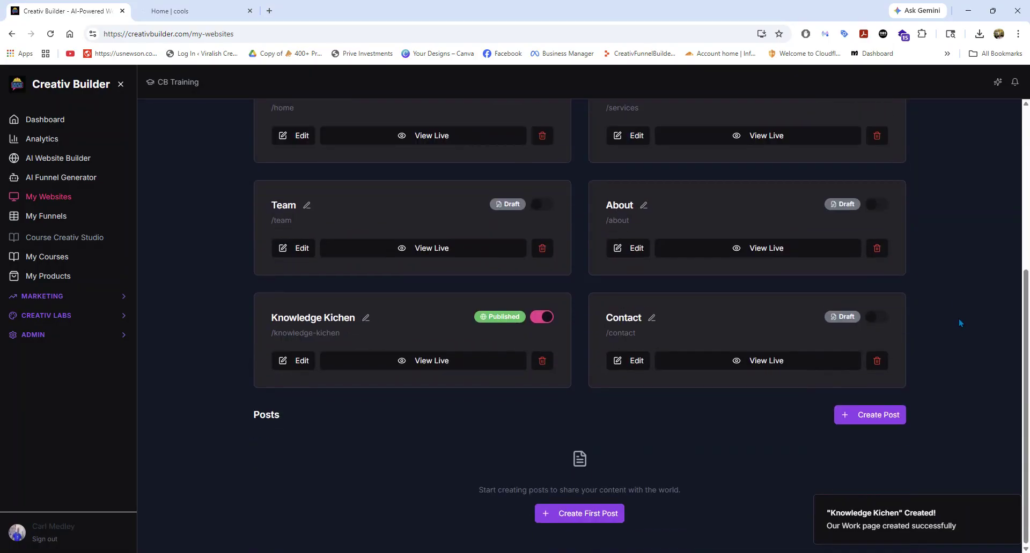
pyautogui.scroll(3, 953, 323)
pyautogui.scroll(-3, 933, 325)
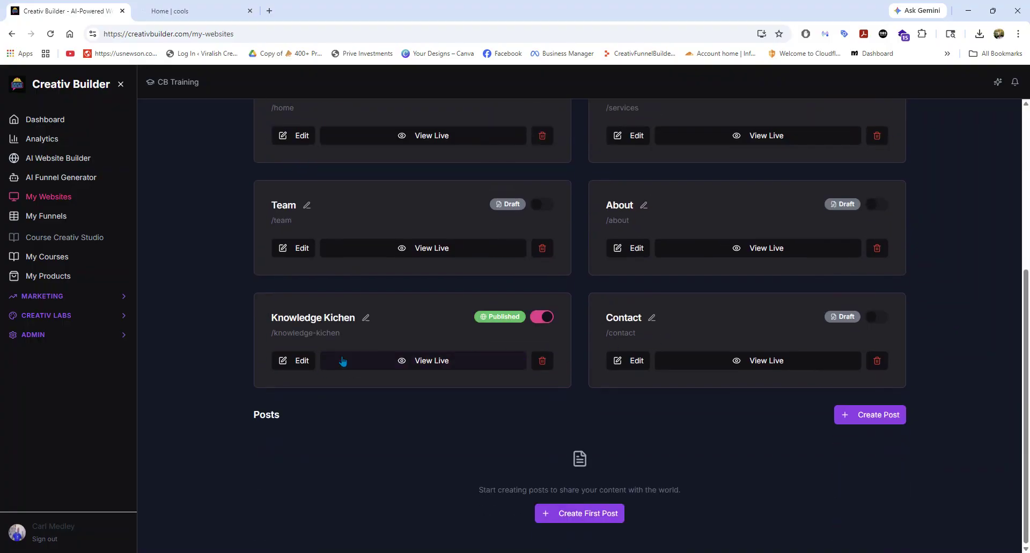
pyautogui.click(431, 364)
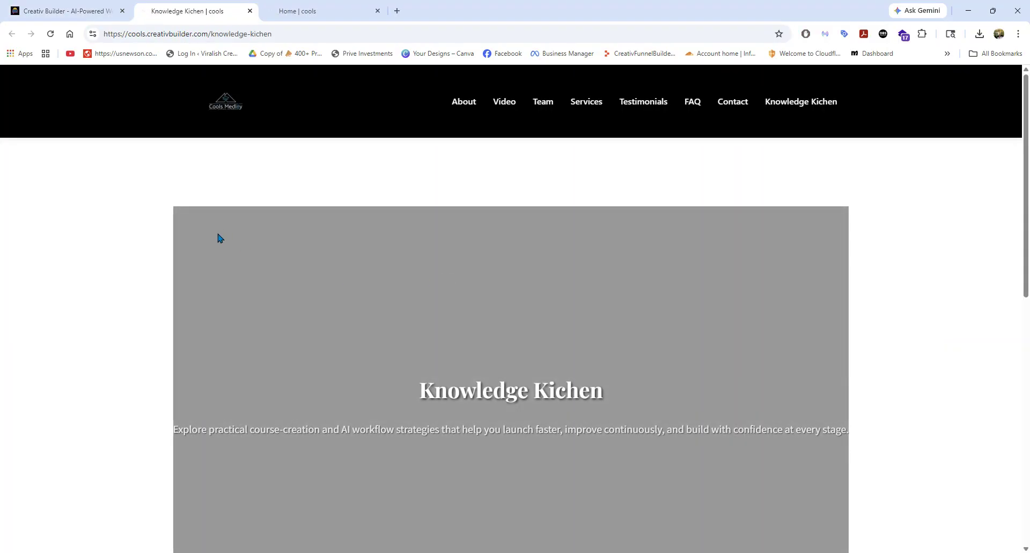
pyautogui.scroll(-2, 309, 261)
pyautogui.scroll(2, 275, 299)
pyautogui.click(249, 12)
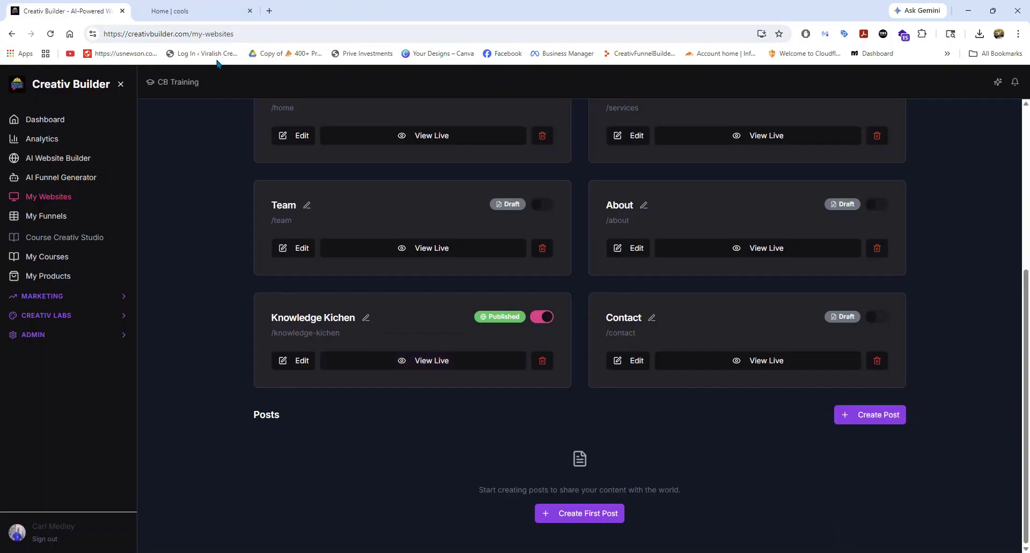
# Open the Knowledge Kichen page for editing and bring up the hero section's background settings
pyautogui.click(307, 363)
pyautogui.click(224, 211)
pyautogui.click(483, 239)
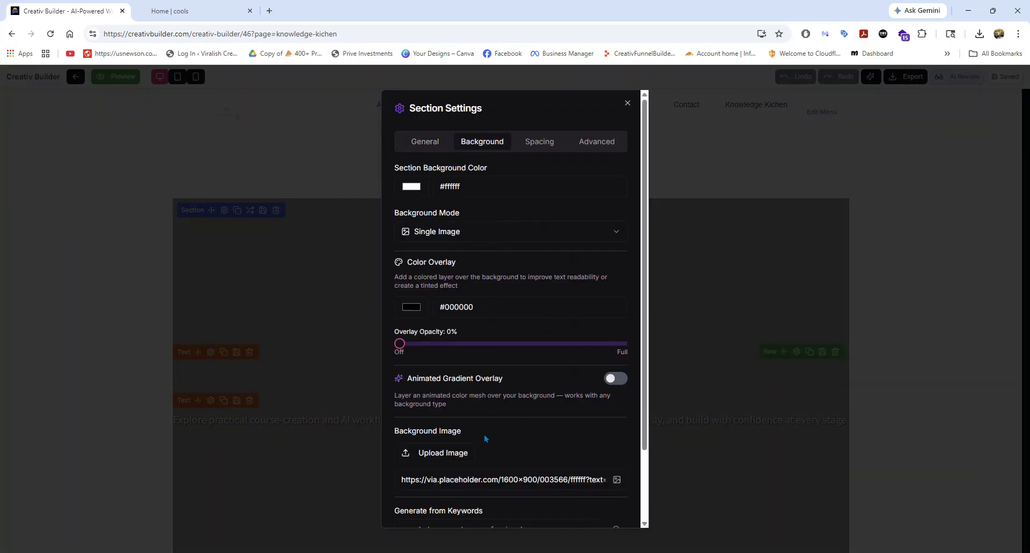
# Search background images for "knowledge kitchen" and choose the photo of a cook at the stove
pyautogui.scroll(-3, 485, 439)
pyautogui.click(457, 446)
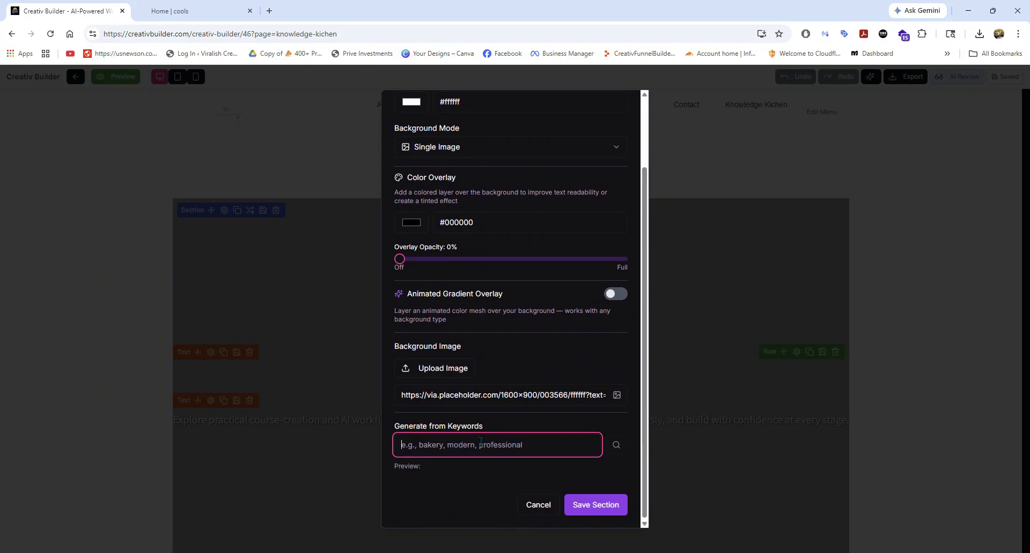
pyautogui.write('know')
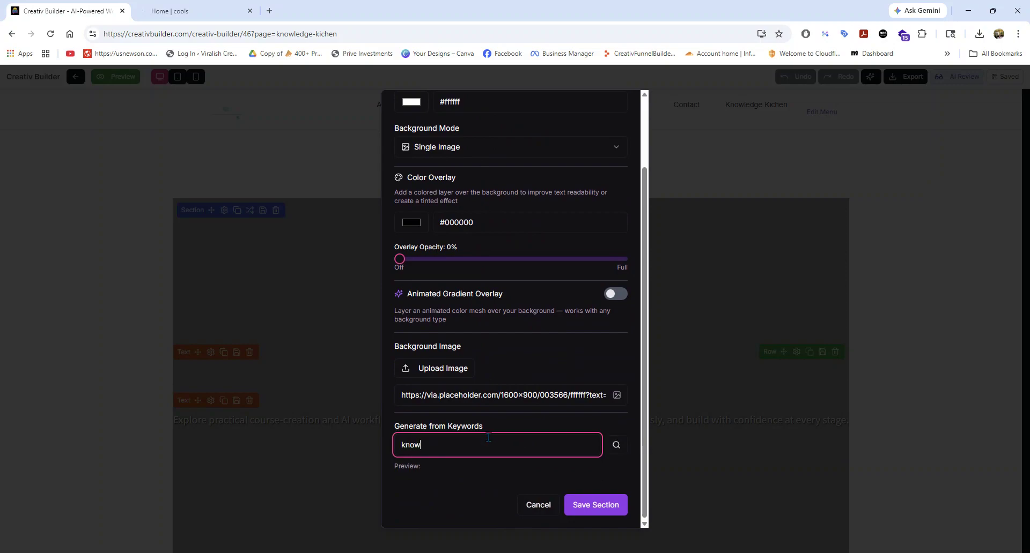
pyautogui.write('ledge kitchen')
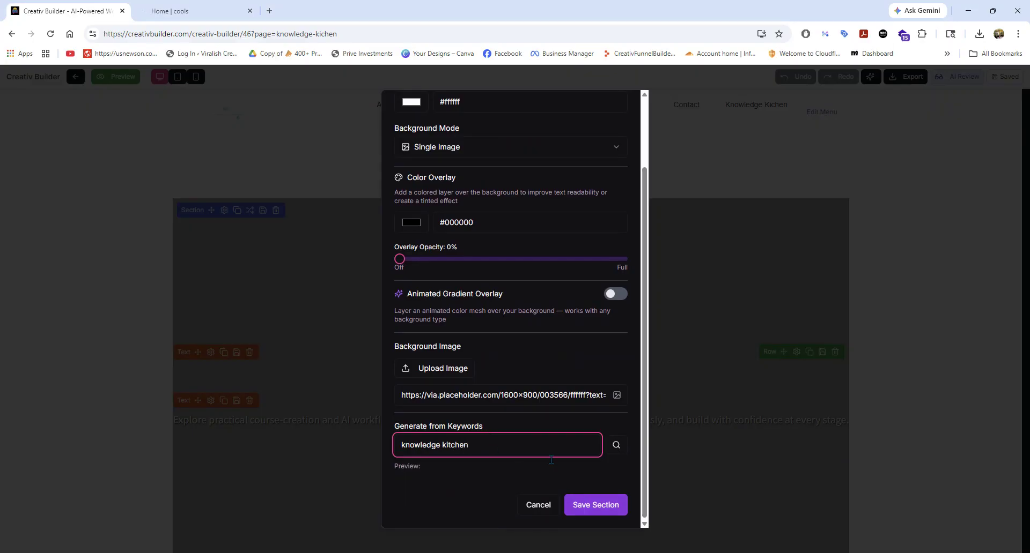
pyautogui.click(616, 445)
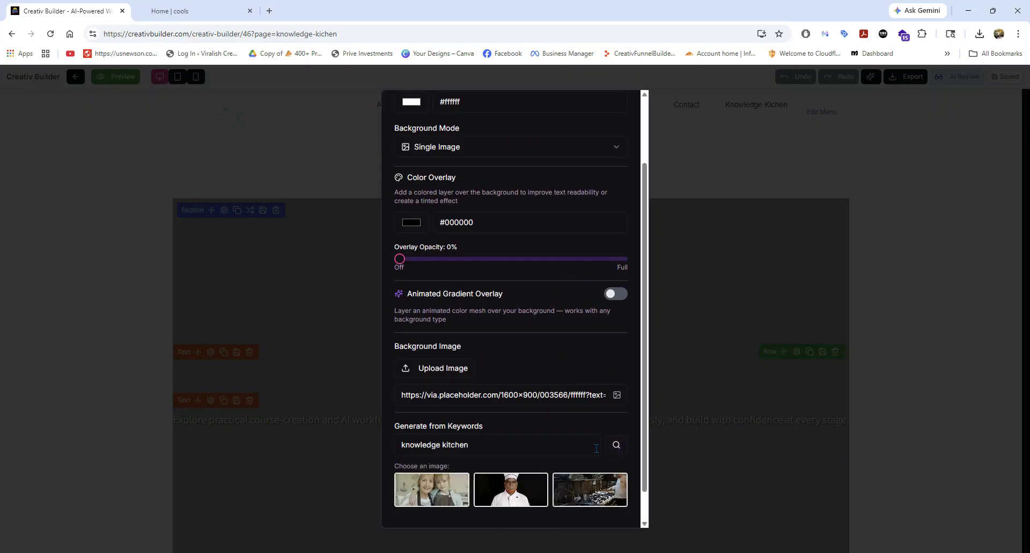
pyautogui.scroll(-1, 593, 467)
pyautogui.click(593, 466)
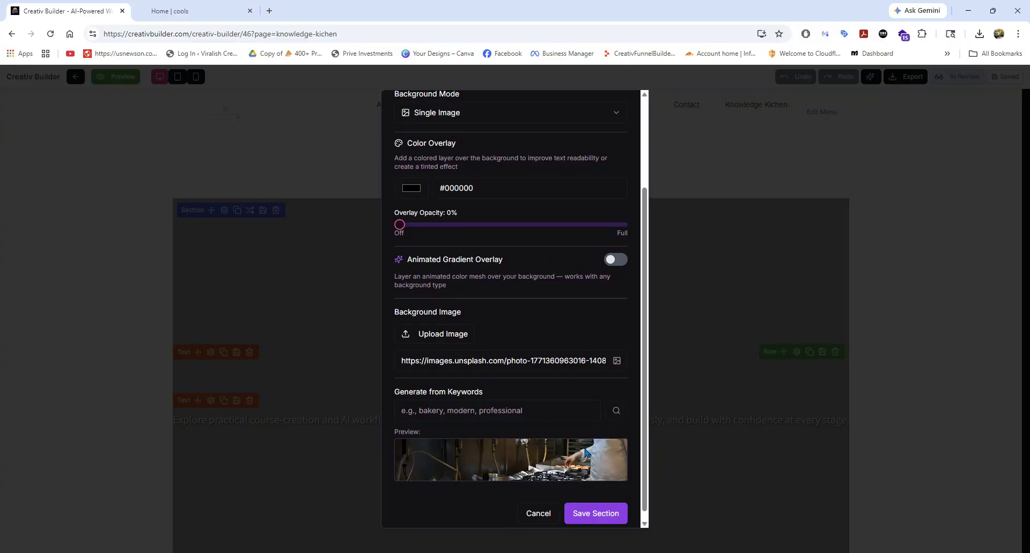
# Search repeatedly for "knowledge kitchen" images, set the photo with purple-gloved hands and food bowls as the hero background, and save the section
pyautogui.click(533, 412)
pyautogui.write('k')
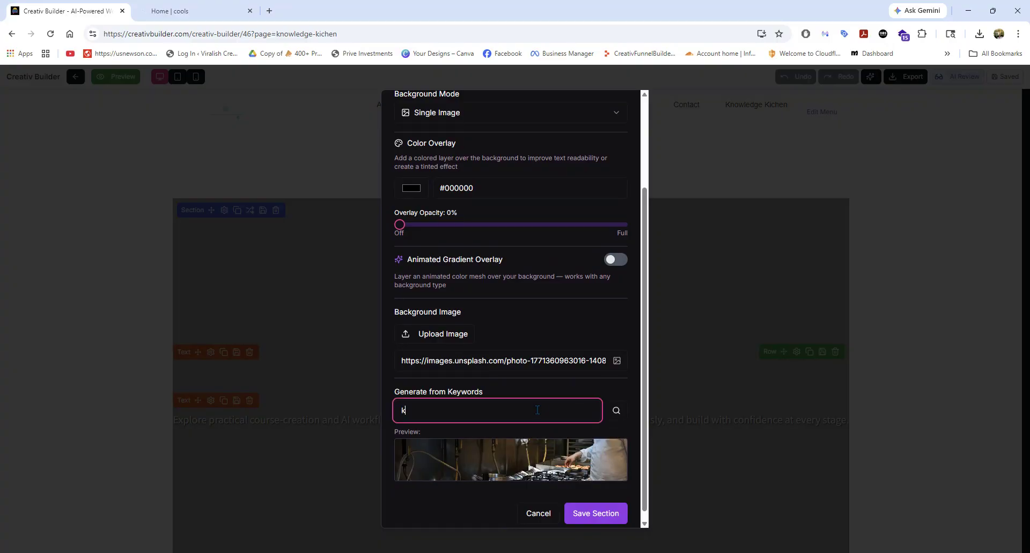
pyautogui.write('nowledge ktch')
pyautogui.write('chen')
pyautogui.click(615, 411)
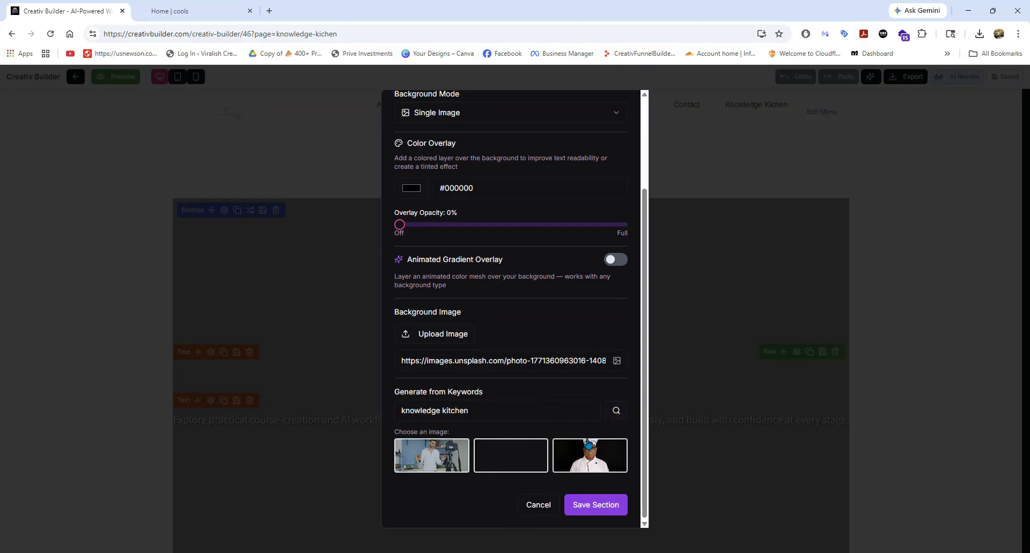
pyautogui.click(615, 412)
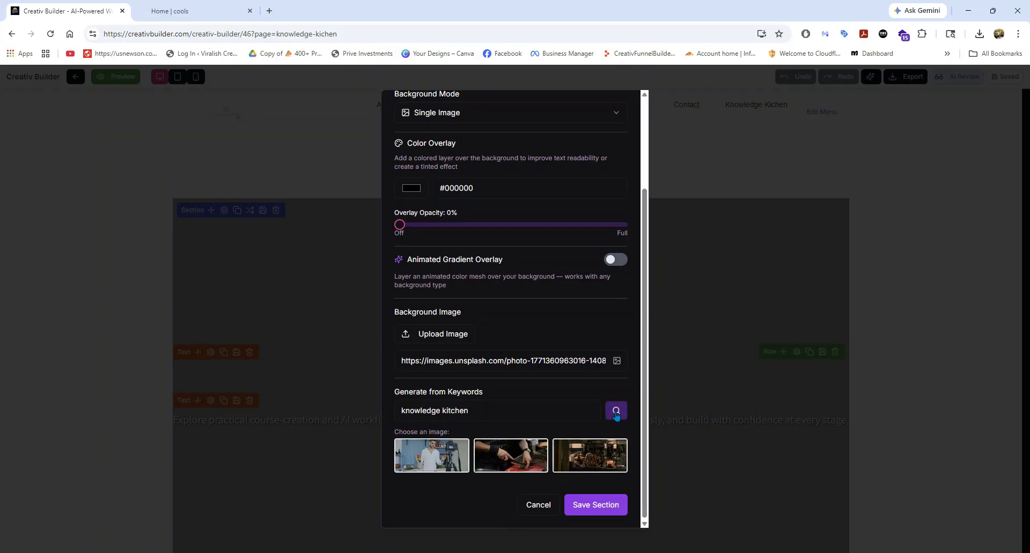
pyautogui.click(615, 412)
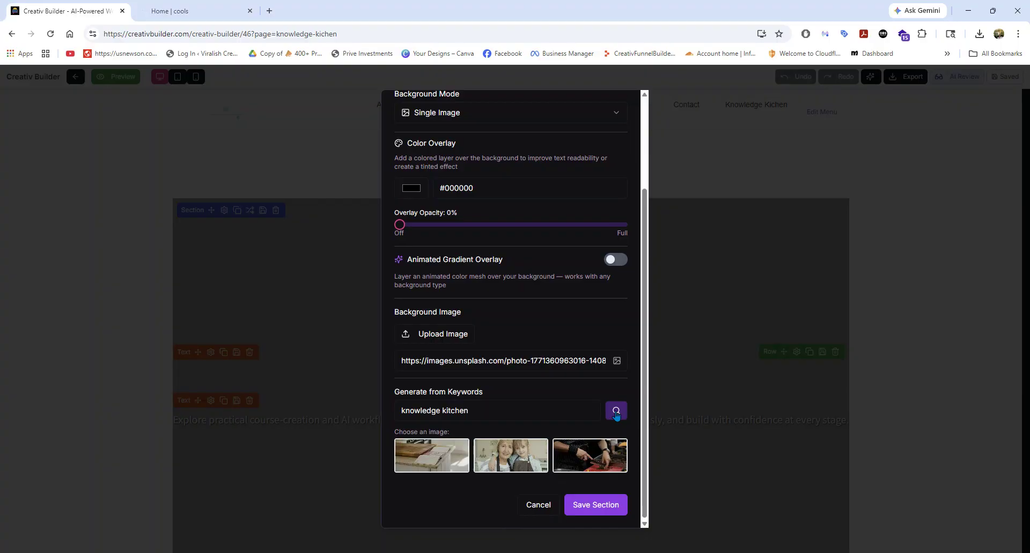
pyautogui.click(616, 412)
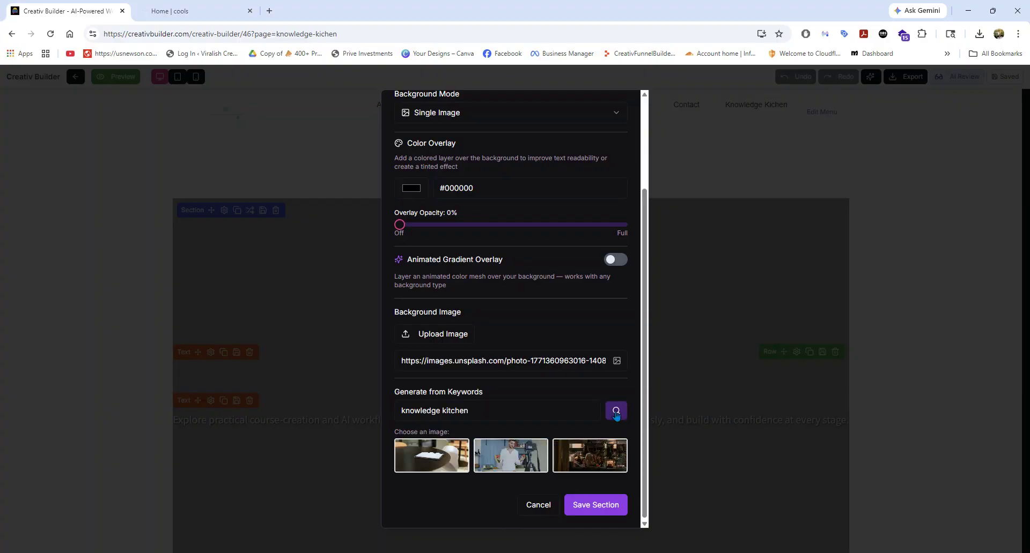
pyautogui.click(616, 411)
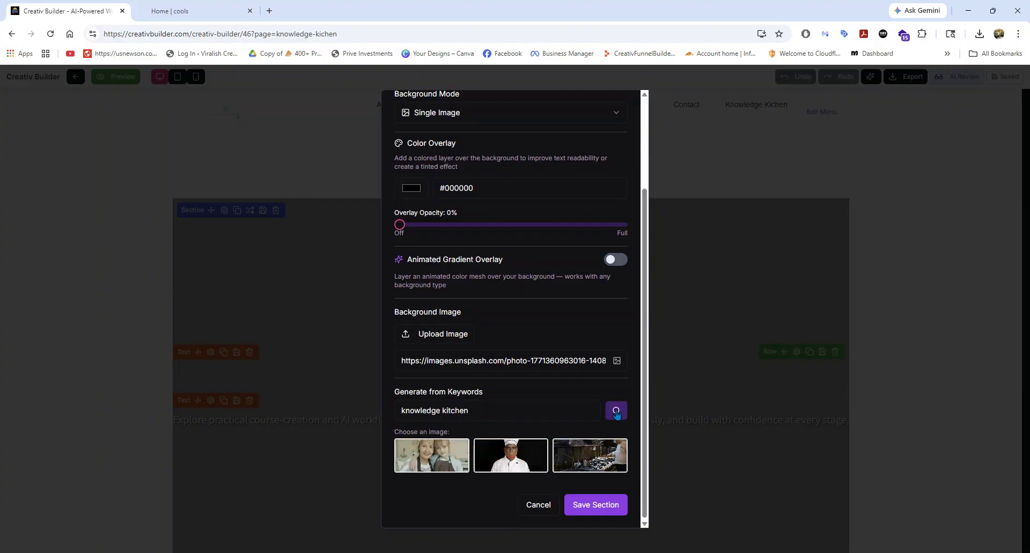
pyautogui.click(616, 412)
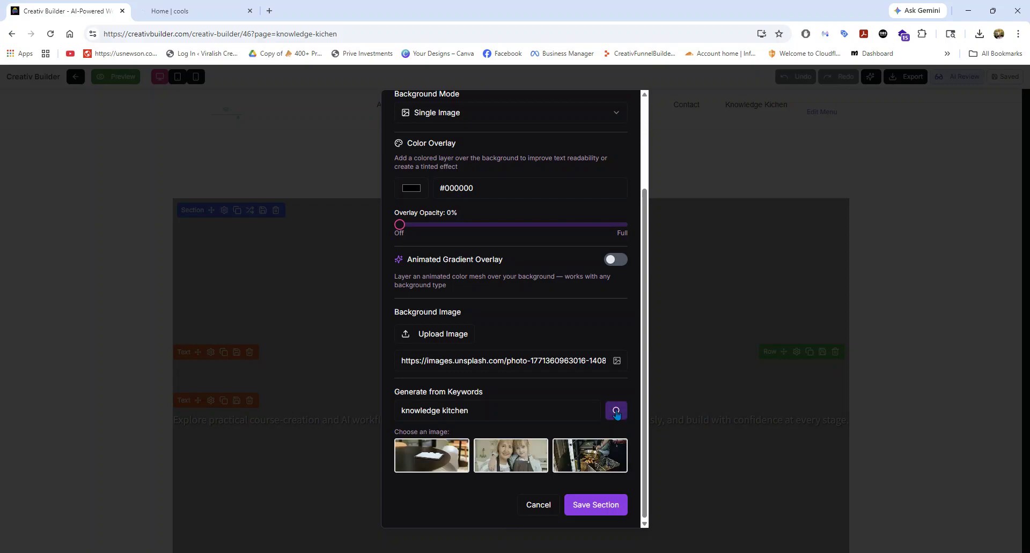
pyautogui.click(615, 413)
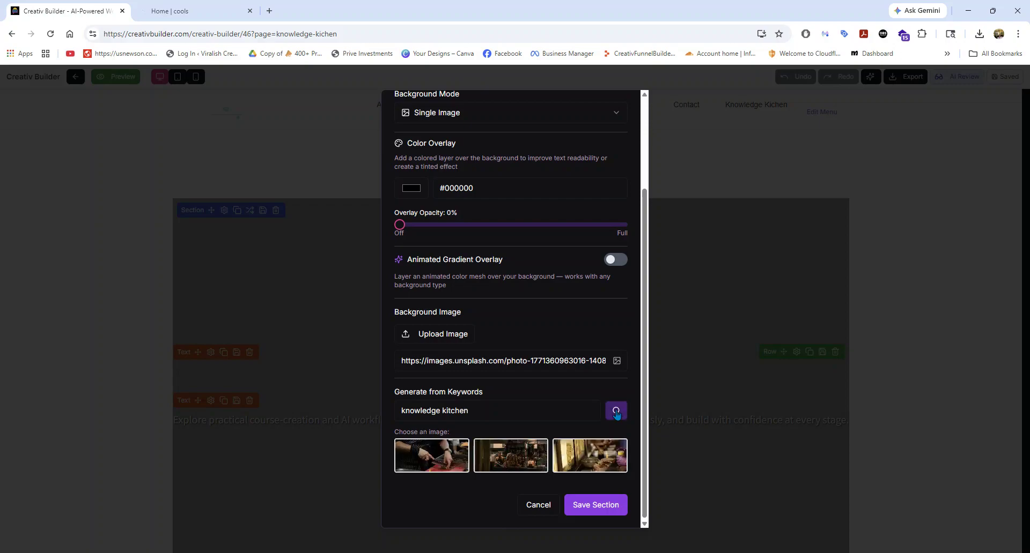
pyautogui.click(613, 469)
pyautogui.click(595, 513)
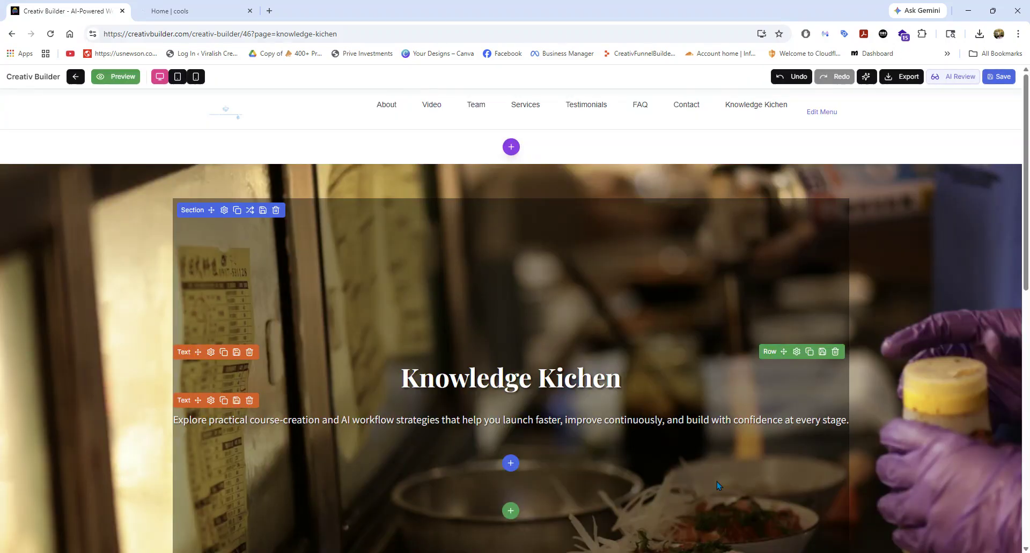
# Examine the page layout from the hero section down to the Featured Insights blog list
pyautogui.scroll(-3, 780, 364)
pyautogui.scroll(3, 778, 361)
pyautogui.scroll(-7, 751, 364)
pyautogui.scroll(-1, 722, 365)
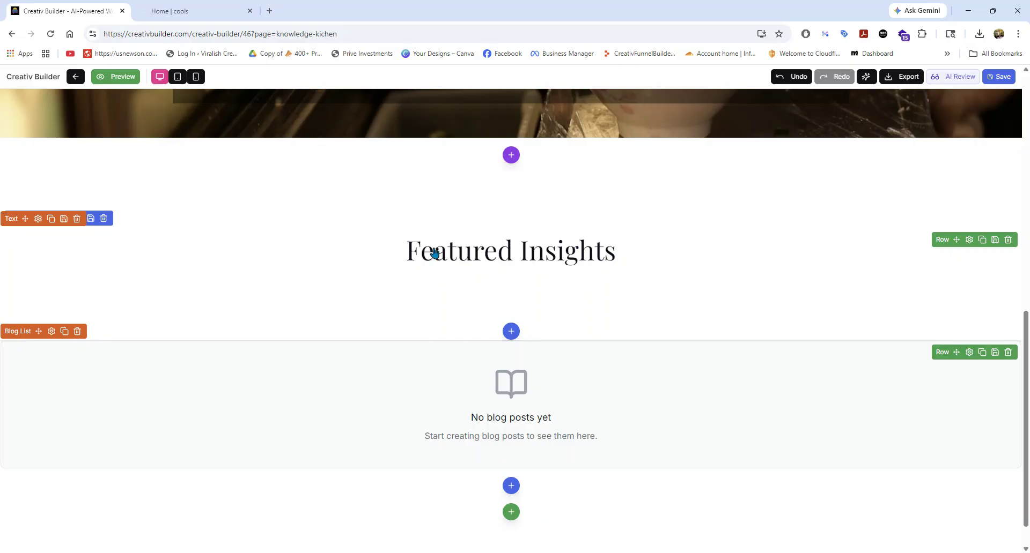
pyautogui.scroll(3, 655, 269)
pyautogui.scroll(-3, 650, 269)
pyautogui.scroll(-1, 276, 292)
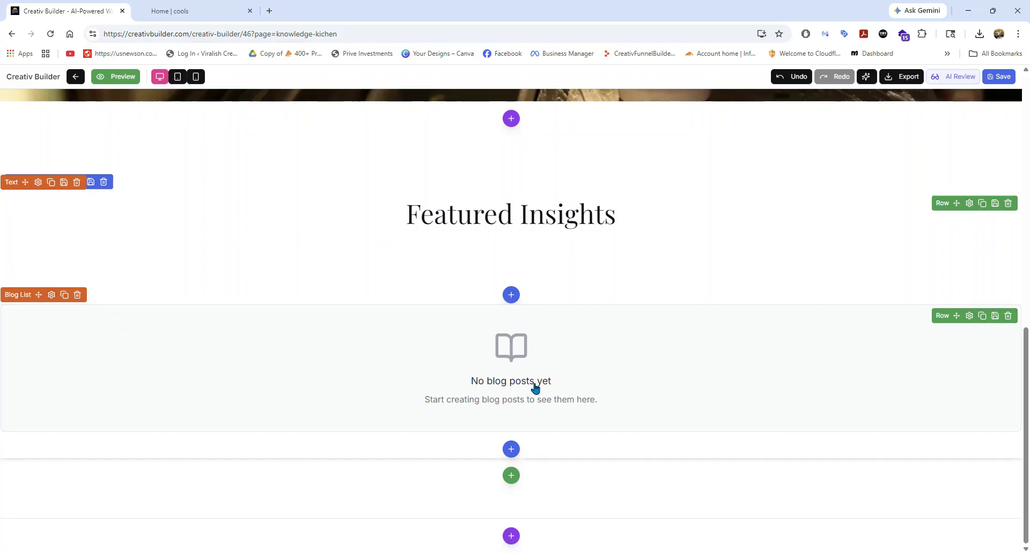
pyautogui.scroll(6, 568, 330)
pyautogui.scroll(3, 566, 322)
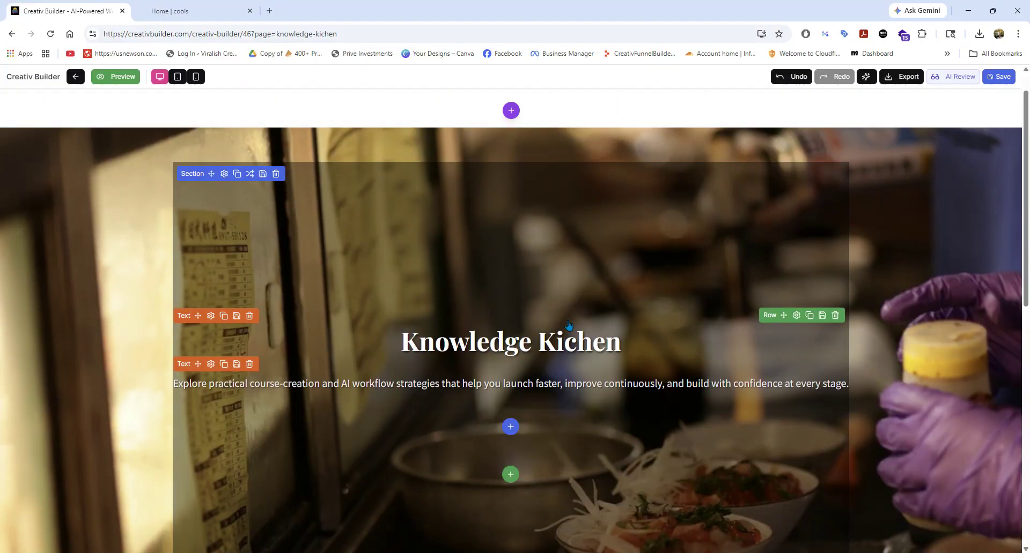
pyautogui.scroll(-5, 569, 319)
pyautogui.scroll(-3, 570, 322)
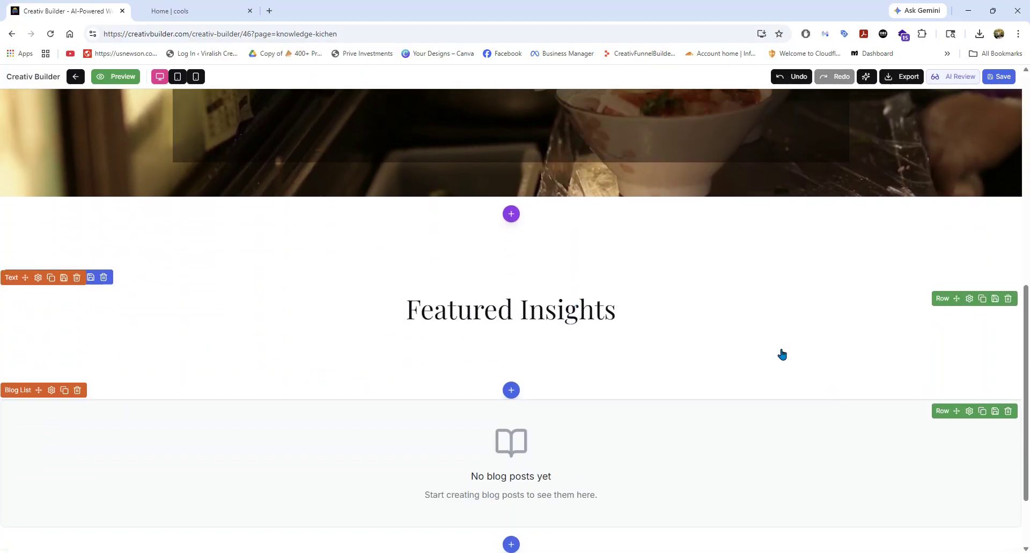
# Save the Knowledge Kichen page and start a new blog post from the website's management page
pyautogui.scroll(8, 780, 351)
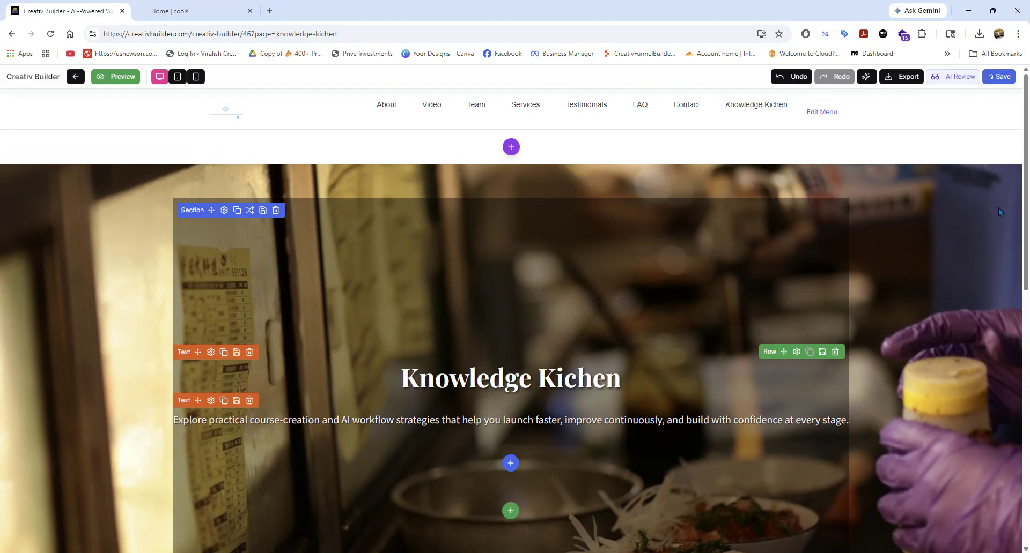
pyautogui.click(999, 78)
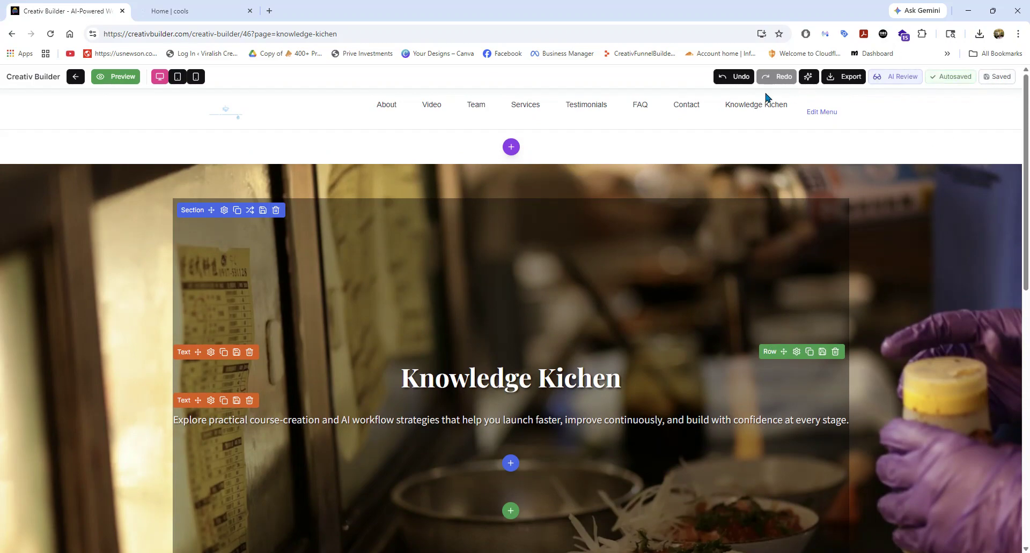
pyautogui.click(76, 77)
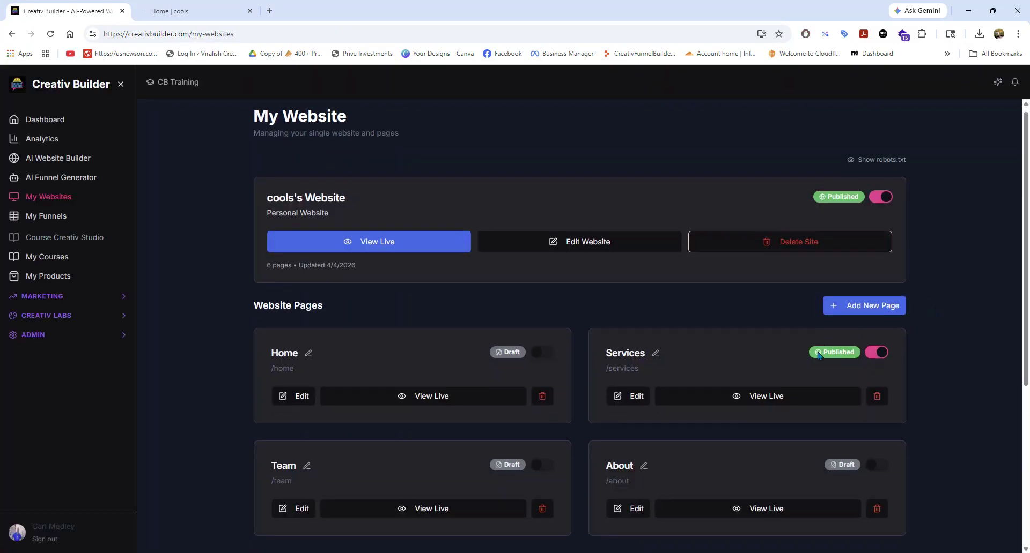
pyautogui.scroll(-4, 818, 356)
pyautogui.scroll(-1, 818, 356)
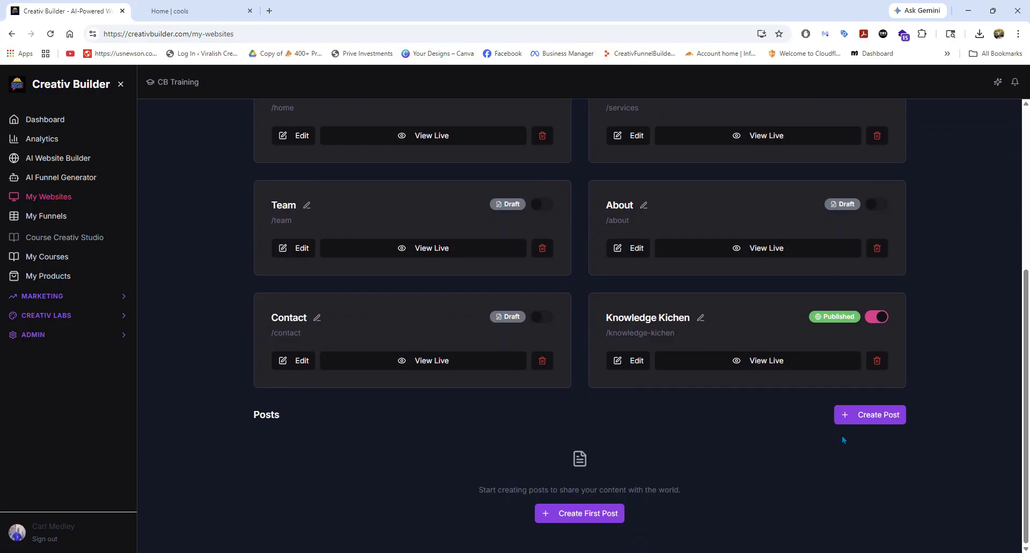
pyautogui.click(871, 418)
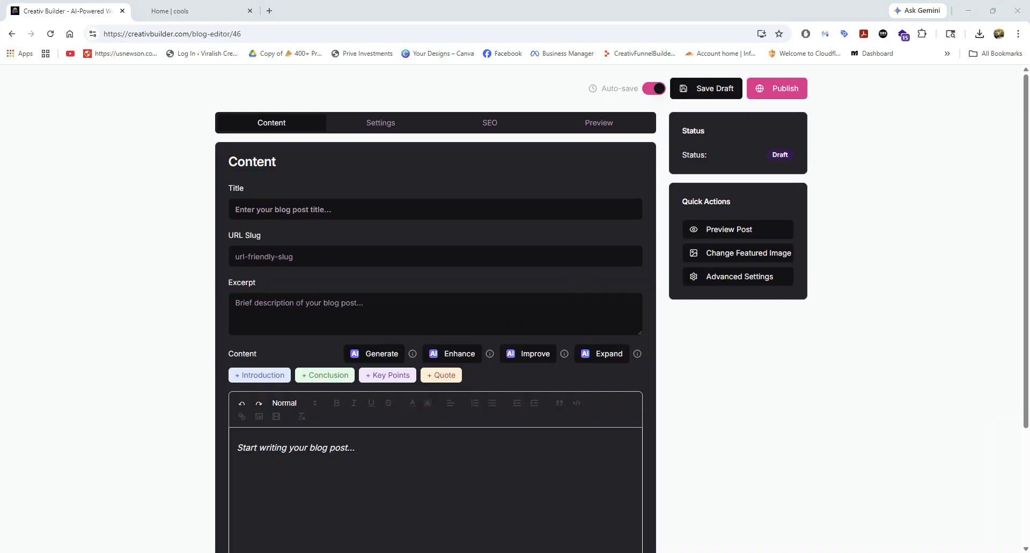
# Title the blog post "10 tricks most people dont know about preselling a product."
pyautogui.click(314, 215)
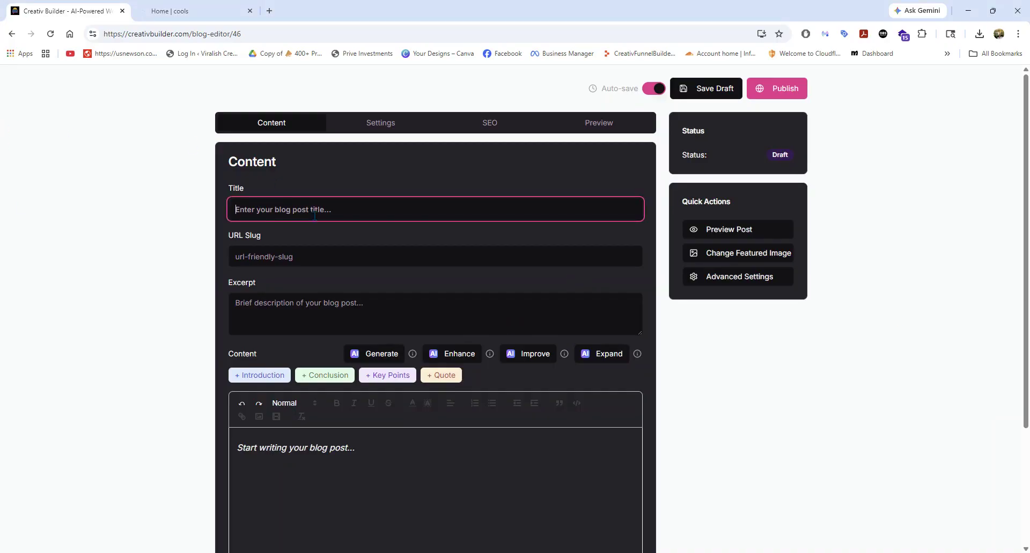
pyautogui.write('10')
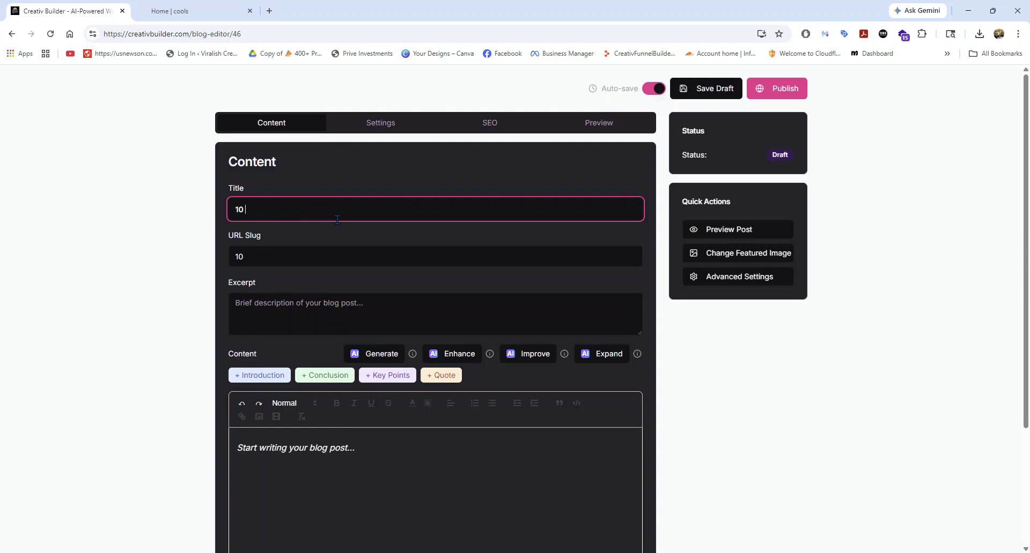
pyautogui.write('s')
pyautogui.write('i')
pyautogui.press('BackSpace')
pyautogui.write('ricks m')
pyautogui.press('BackSpace')
pyautogui.write('most p')
pyautogui.write('epp')
pyautogui.press('BackSpace')
pyautogui.press('BackSpace')
pyautogui.write('op')
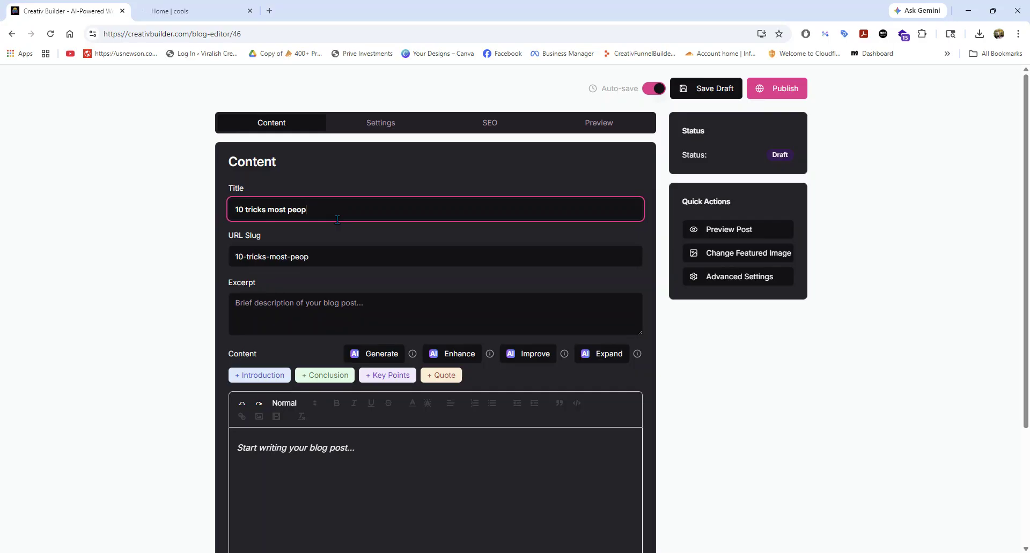
pyautogui.write('le dont know about pr')
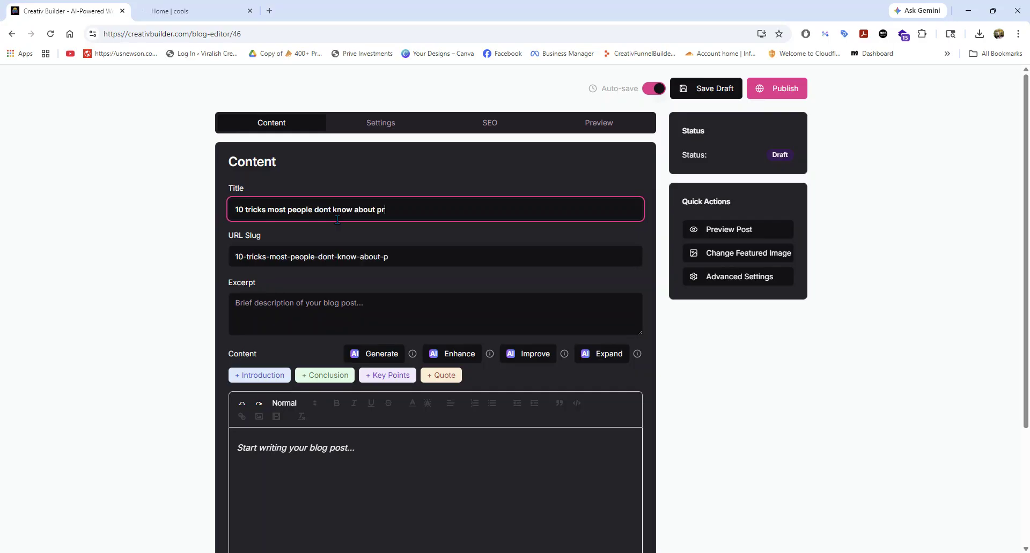
pyautogui.write('eselling a produ')
pyautogui.write('ct.')
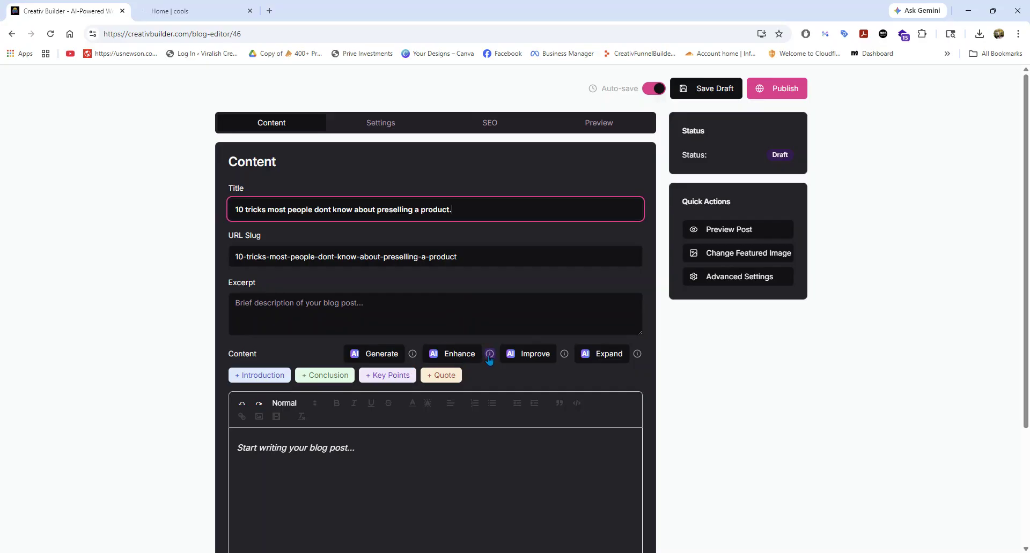
# Copy the post's URL slug into the excerpt and generate the post content with AI
pyautogui.scroll(-2, 359, 295)
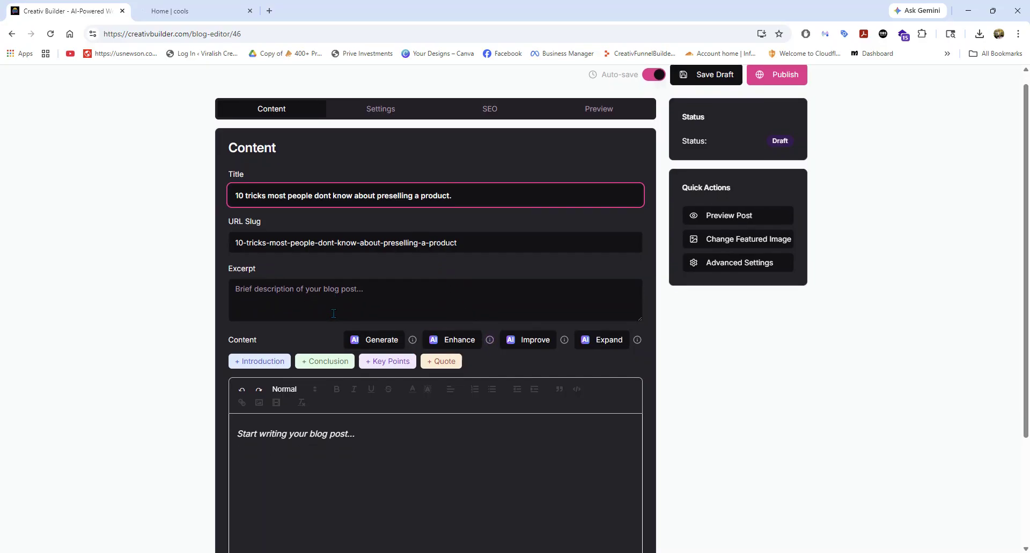
pyautogui.moveTo(472, 161); pyautogui.dragTo(222, 170)
pyautogui.hotkey('ctrl', 'c')
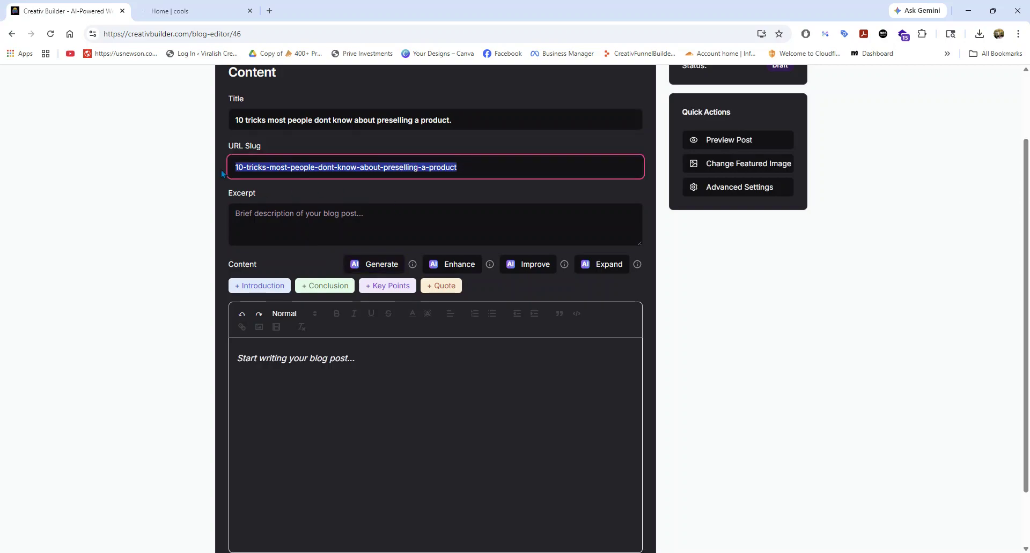
pyautogui.click(240, 214)
pyautogui.hotkey('ctrl', 'v')
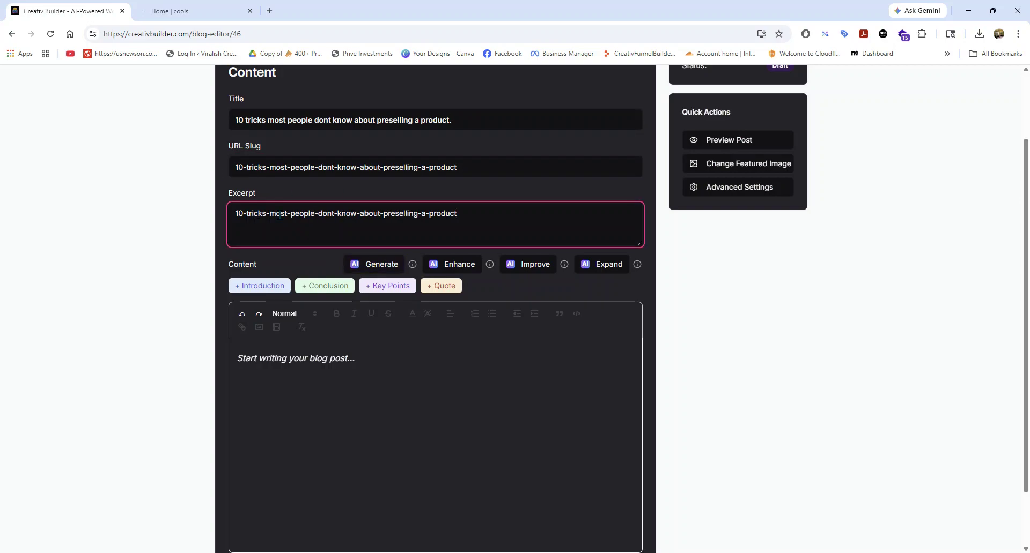
pyautogui.click(383, 268)
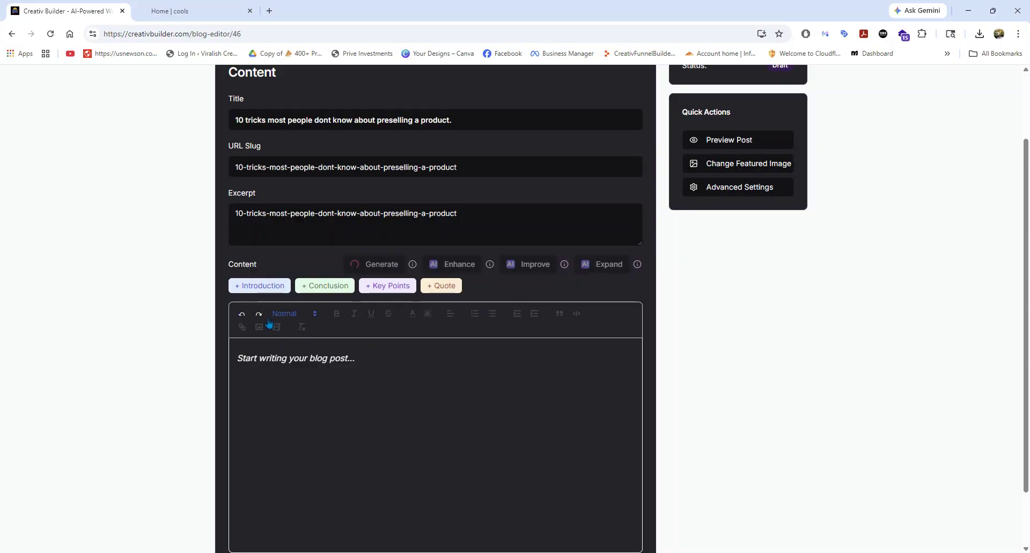
# Insert the Introduction, Conclusion, Key Points and Quote template blocks into the post content and select the inserted text
pyautogui.click(267, 290)
pyautogui.click(353, 295)
pyautogui.click(387, 288)
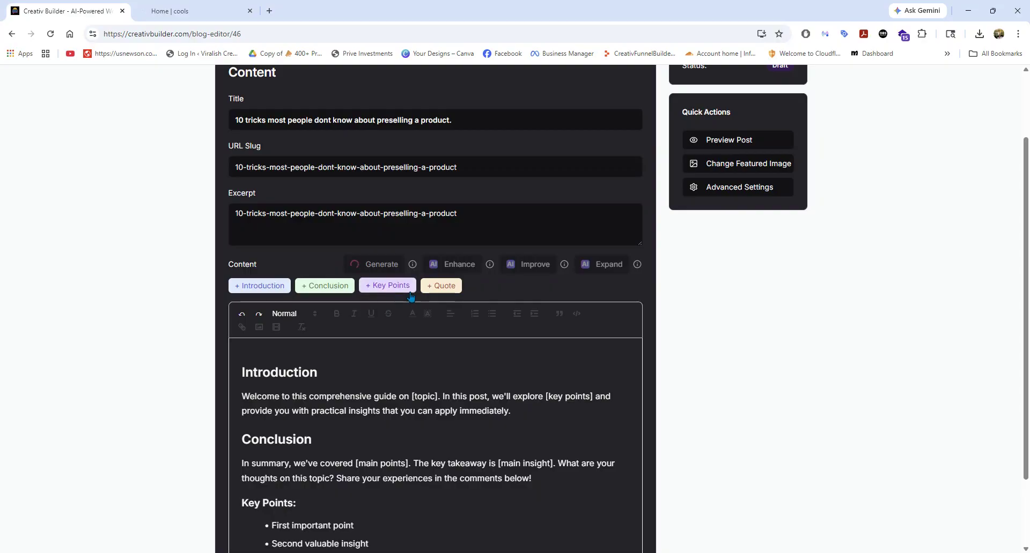
pyautogui.click(444, 287)
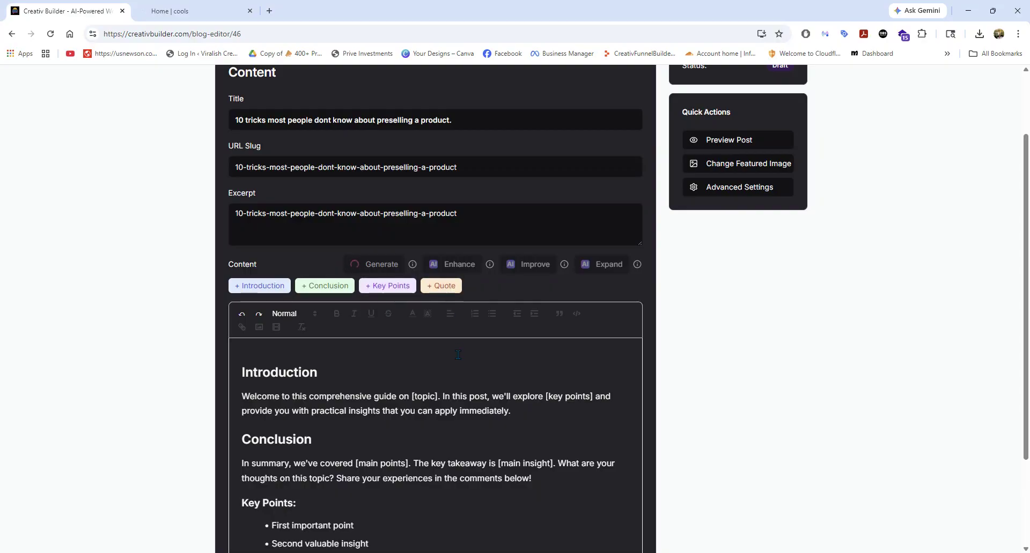
pyautogui.scroll(-3, 452, 360)
pyautogui.scroll(4, 451, 360)
pyautogui.scroll(-2, 450, 361)
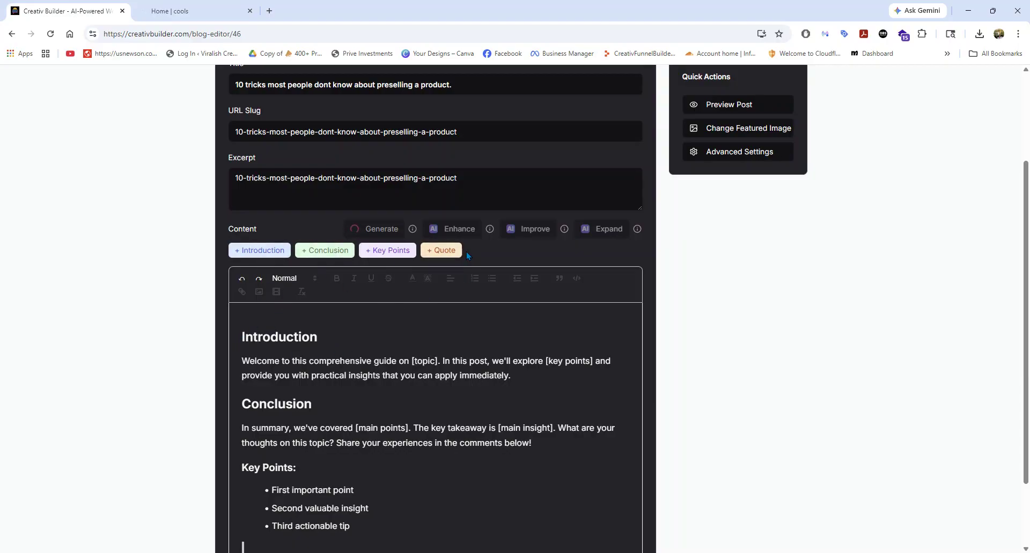
pyautogui.moveTo(237, 337); pyautogui.dragTo(612, 481)
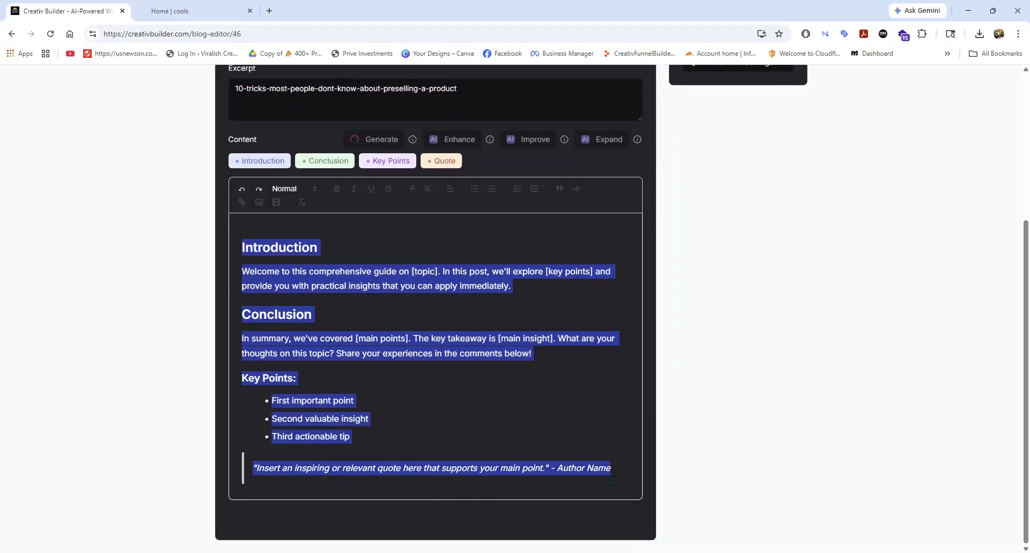
pyautogui.scroll(3, 616, 481)
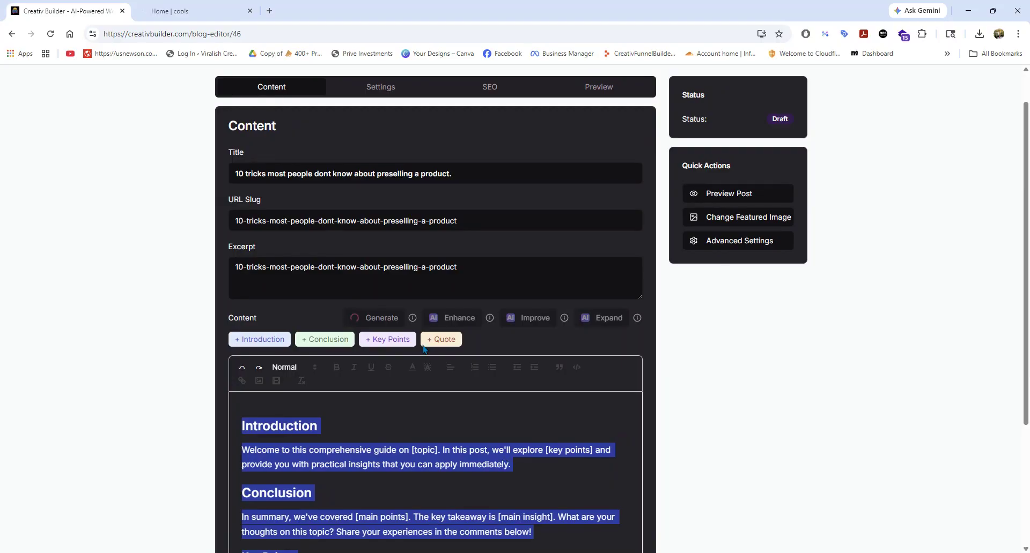
# Open the post's featured image settings and search for images with the keyword "presell"
pyautogui.click(737, 224)
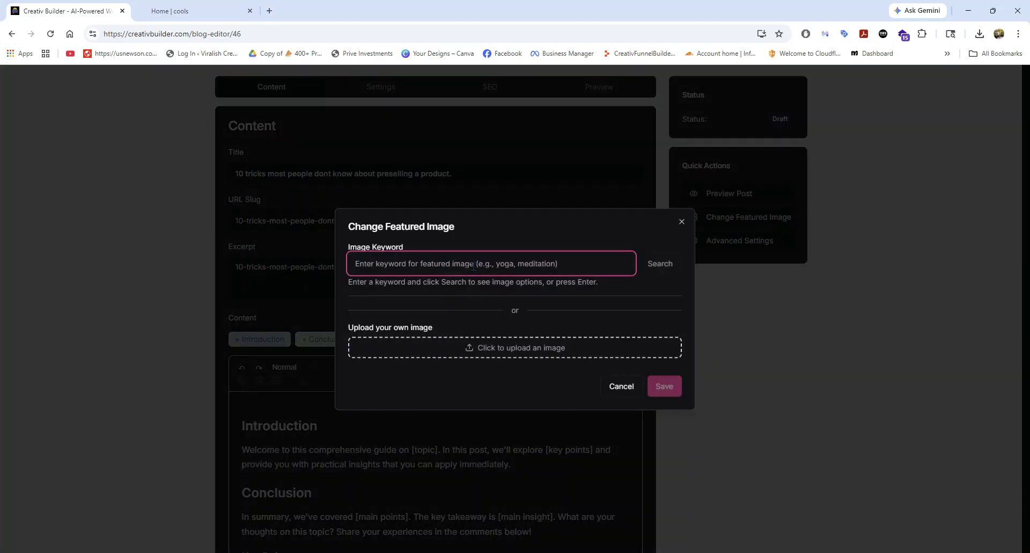
pyautogui.write('know')
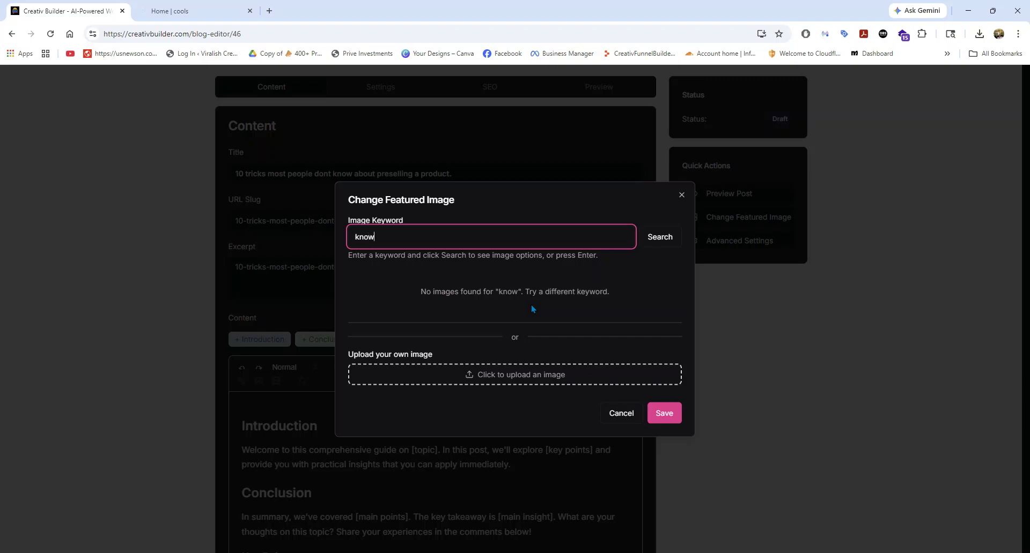
pyautogui.press('BackSpace')
pyautogui.press('BackSpace')
pyautogui.press('BackSpace')
pyautogui.press('BackSpace')
pyautogui.write('presl')
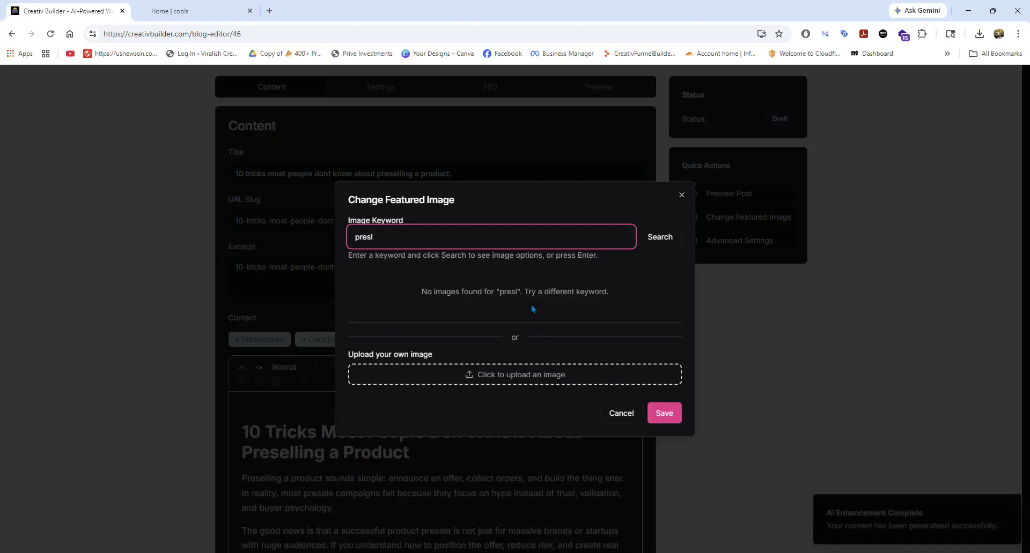
pyautogui.press('BackSpace')
pyautogui.write('ell')
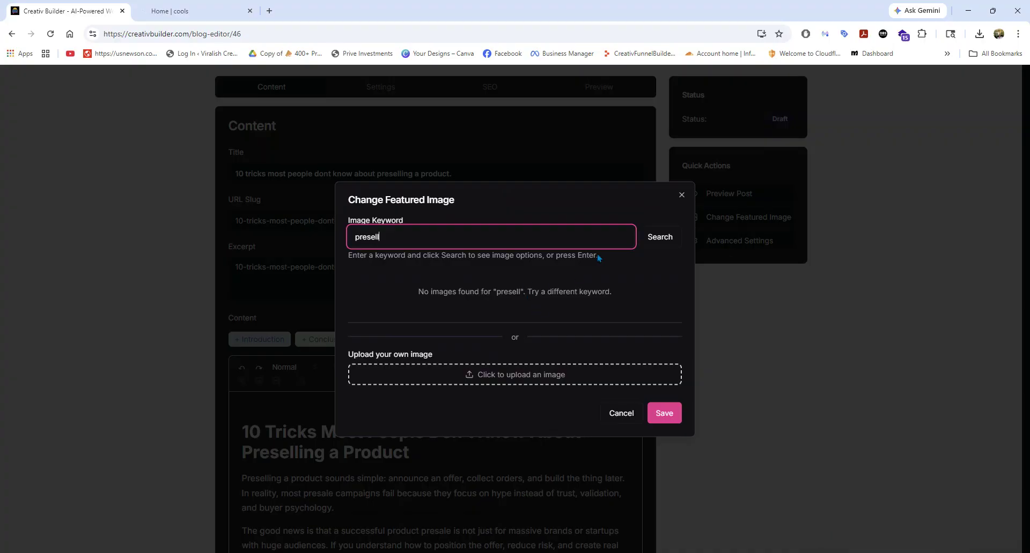
pyautogui.click(659, 236)
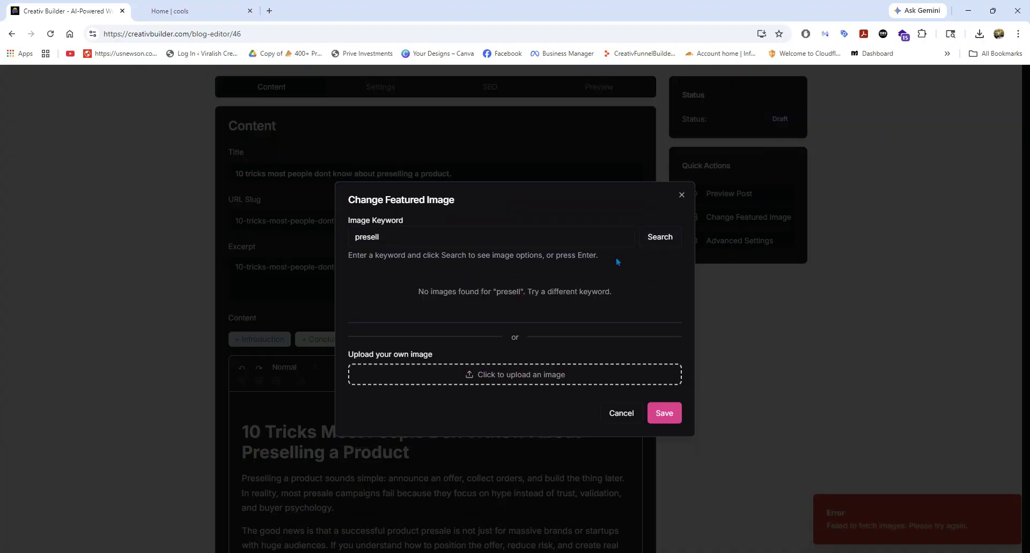
# Search for featured images with the keyword "sale" and again with "pre sale"
pyautogui.doubleClick(378, 242)
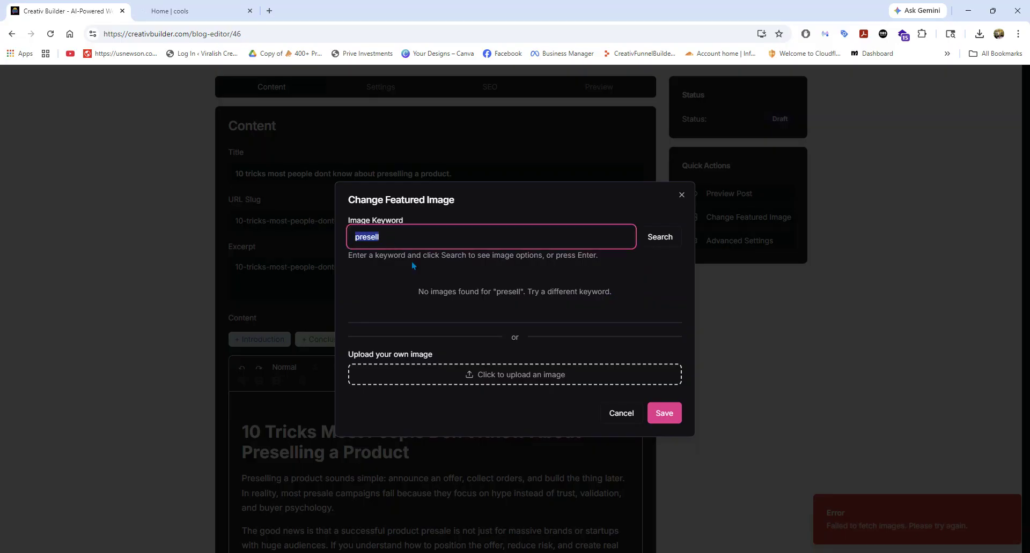
pyautogui.press('BackSpace')
pyautogui.write('sak')
pyautogui.press('BackSpace')
pyautogui.write('le')
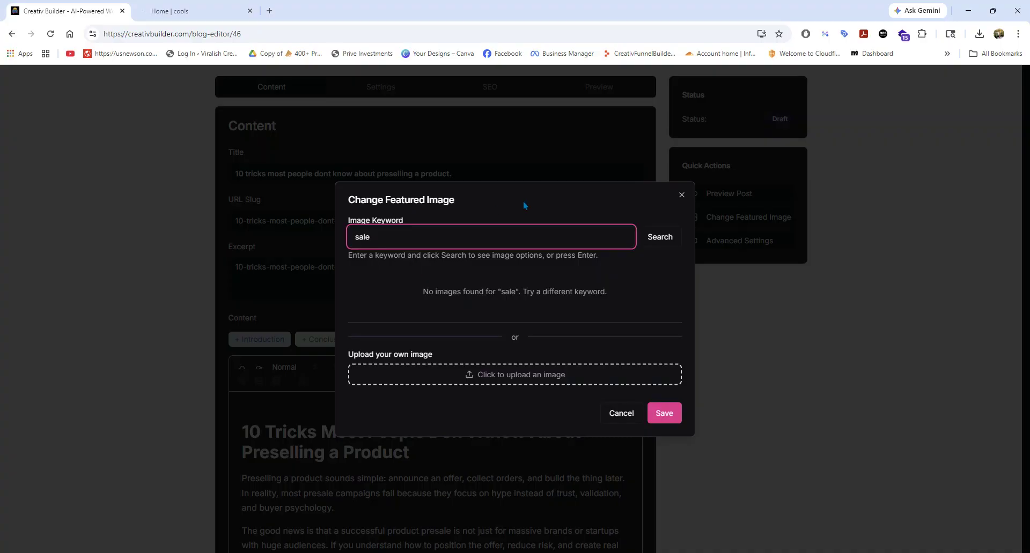
pyautogui.click(660, 236)
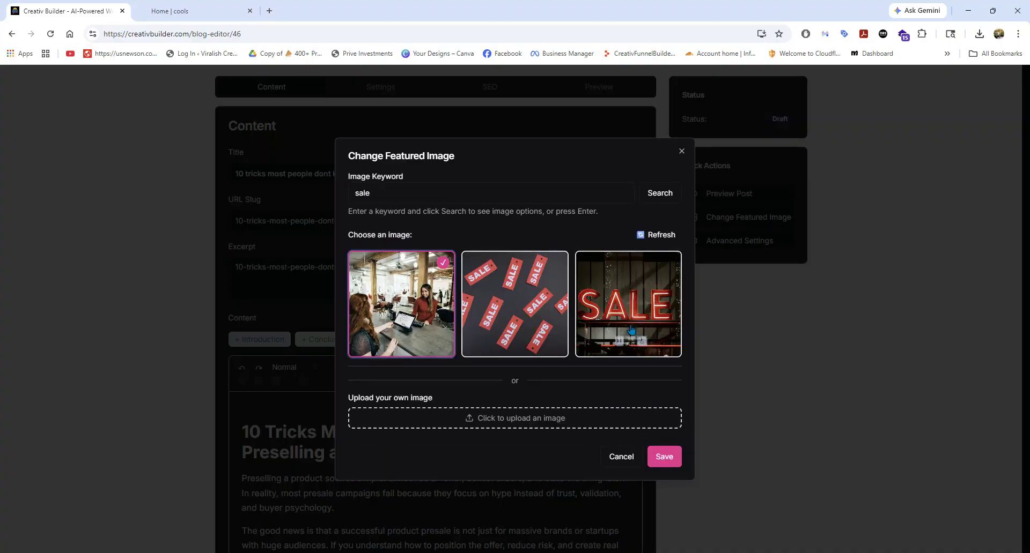
pyautogui.click(357, 193)
pyautogui.write('pre')
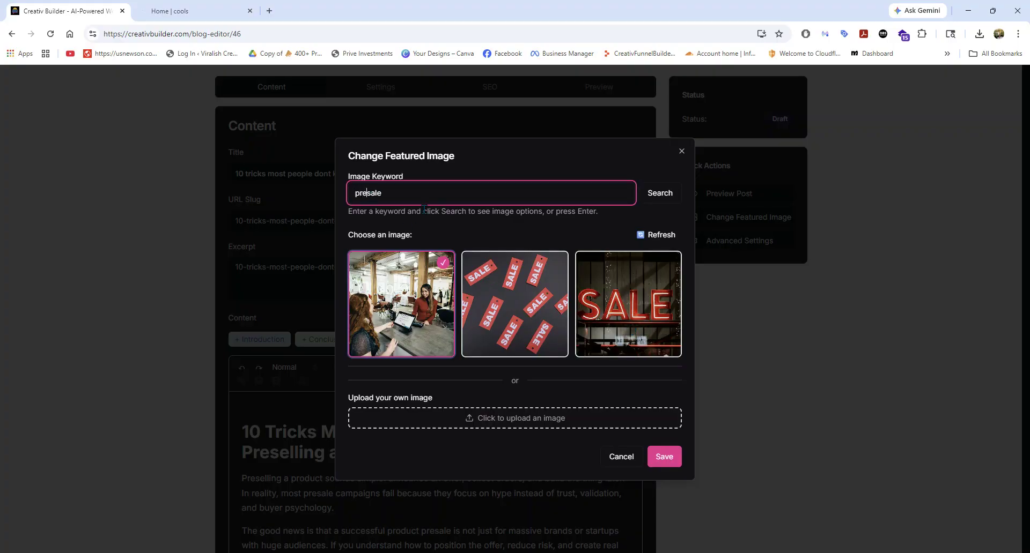
pyautogui.click(650, 197)
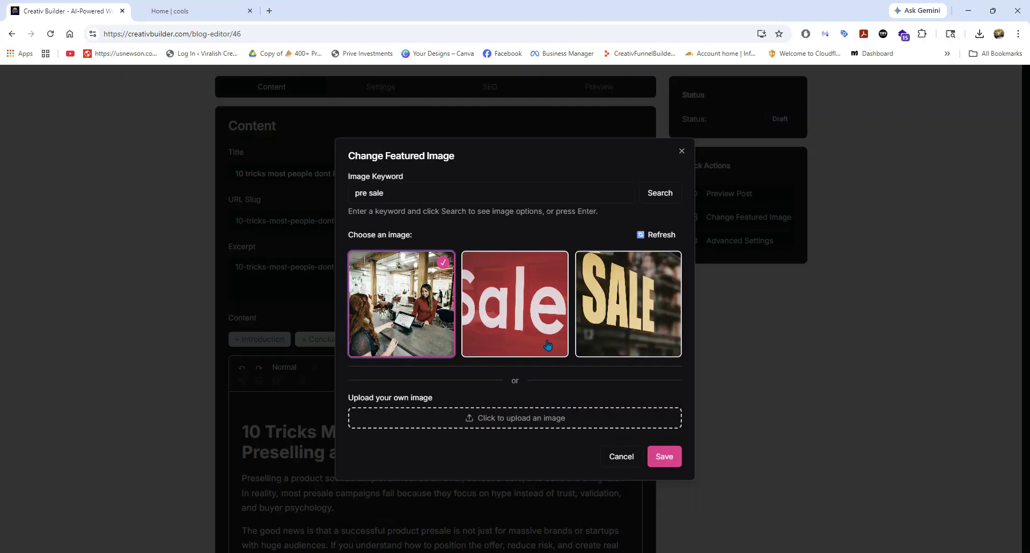
# Search for "presale" images and save the photo of the shop with the red neon PRESSE sign as the featured image
pyautogui.click(370, 192)
pyautogui.press('BackSpace')
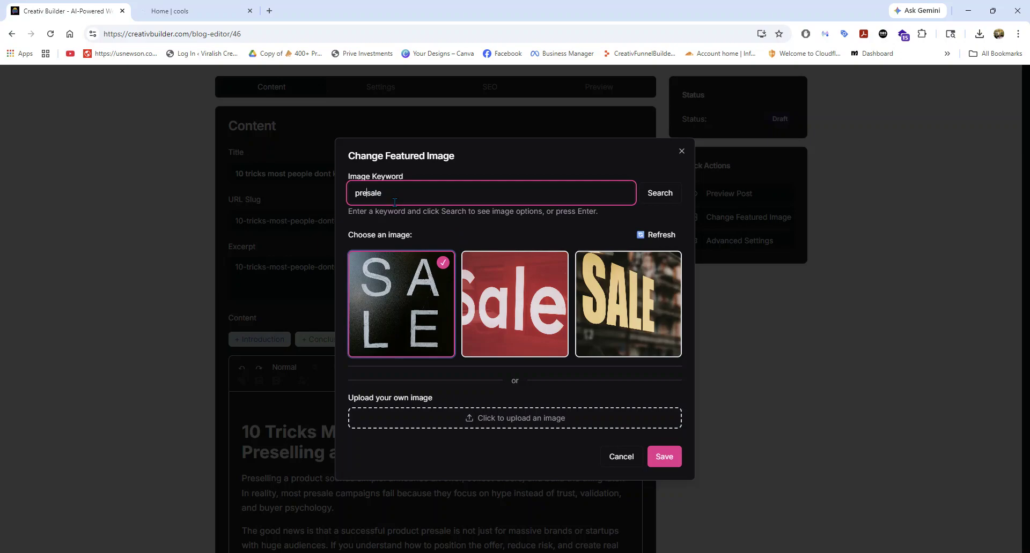
pyautogui.click(659, 193)
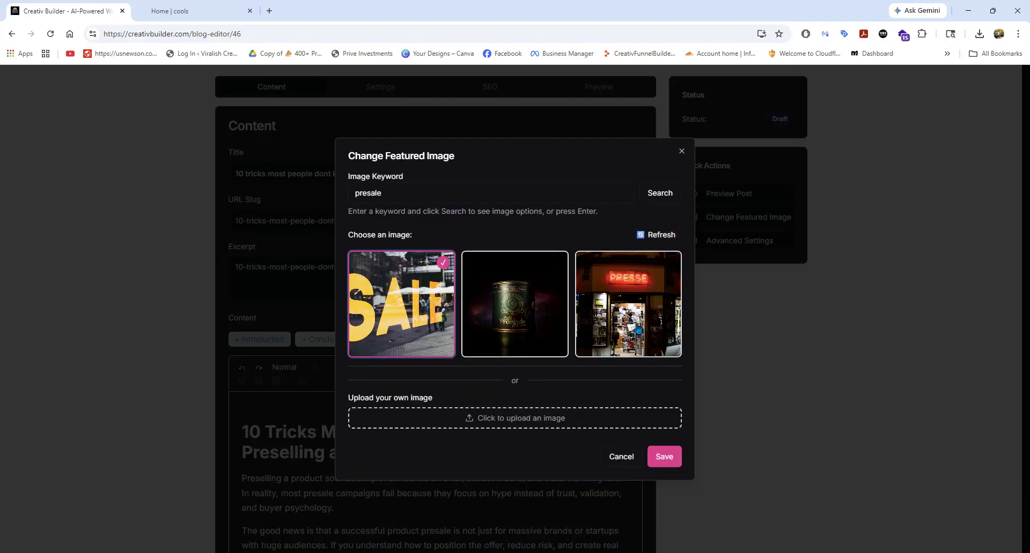
pyautogui.click(640, 324)
pyautogui.click(665, 456)
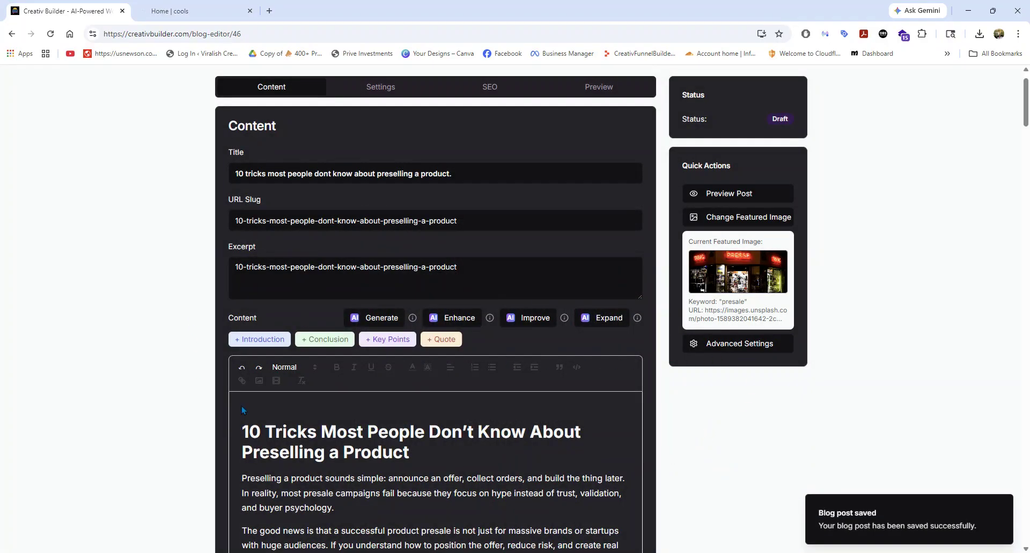
# Read through the AI-generated article from its introduction to the second preselling trick
pyautogui.scroll(-1, 325, 429)
pyautogui.scroll(-4, 325, 429)
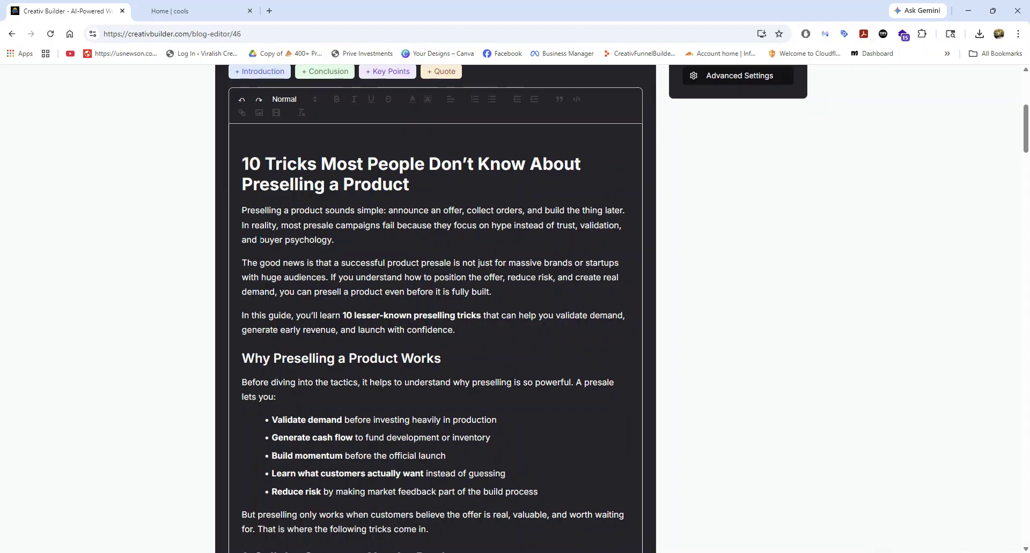
pyautogui.scroll(-2, 272, 232)
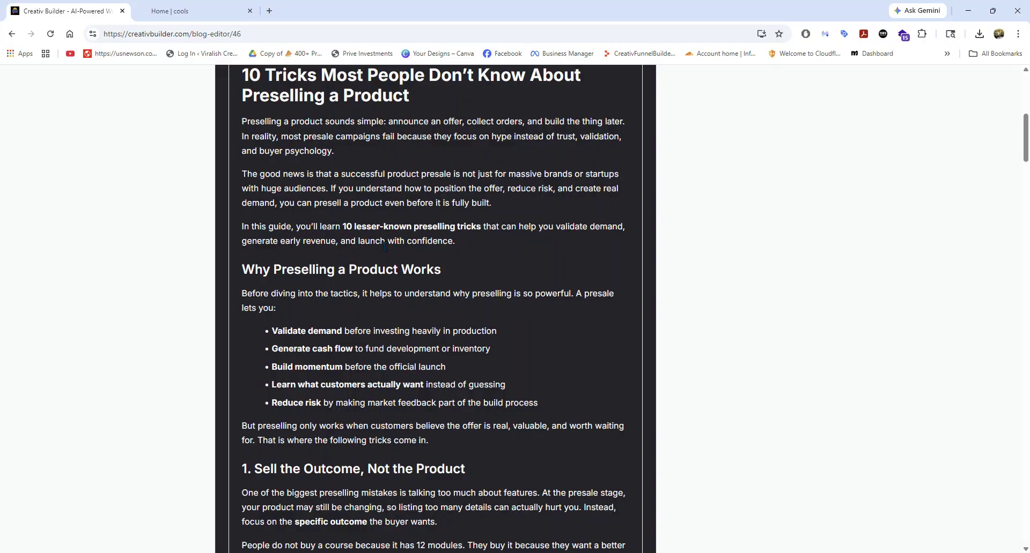
pyautogui.scroll(-2, 384, 247)
pyautogui.scroll(-5, 387, 245)
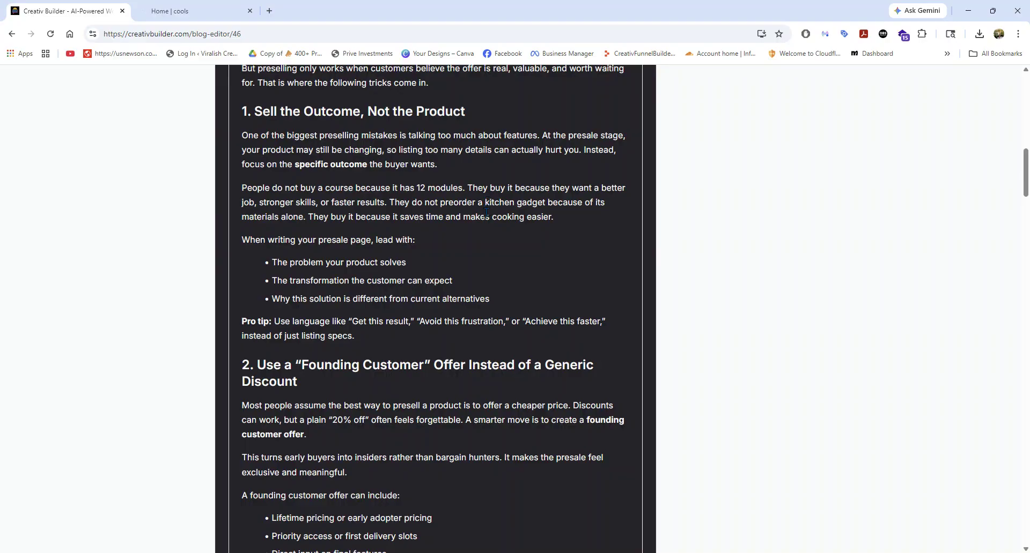
# Read the AI-generated article through its founding customer and deposit tricks and return to the post's title fields
pyautogui.scroll(-3, 486, 212)
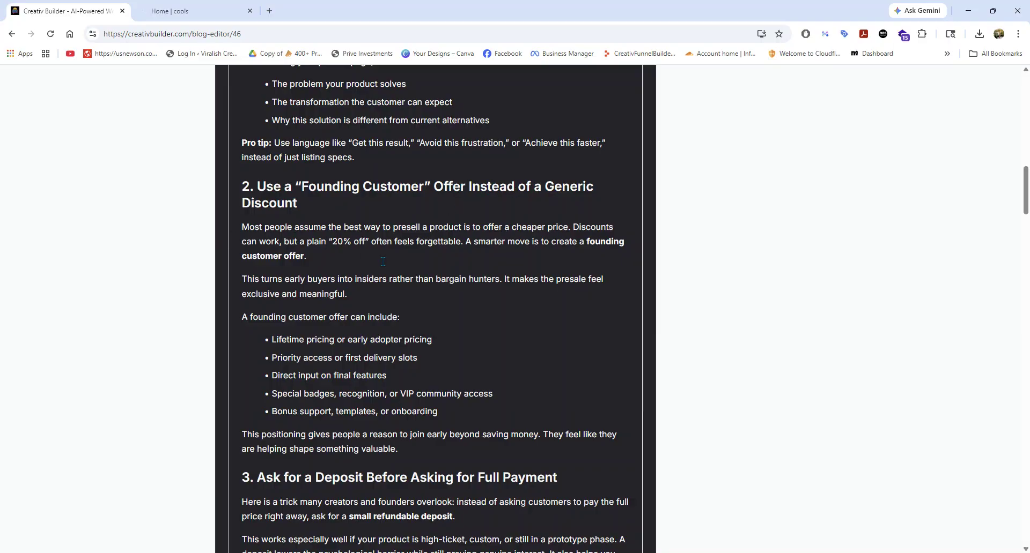
pyautogui.scroll(-5, 383, 262)
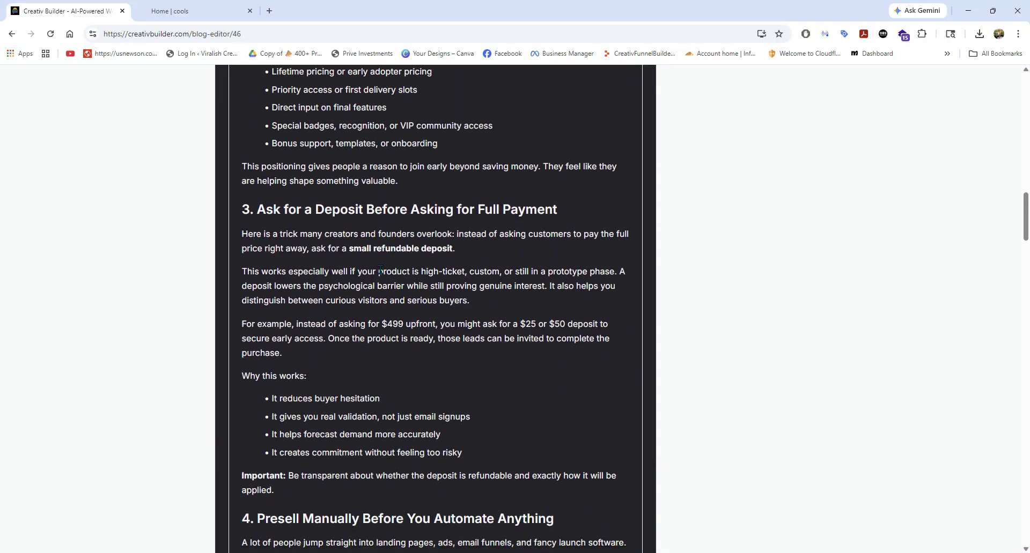
pyautogui.scroll(-3, 380, 269)
pyautogui.scroll(20, 383, 271)
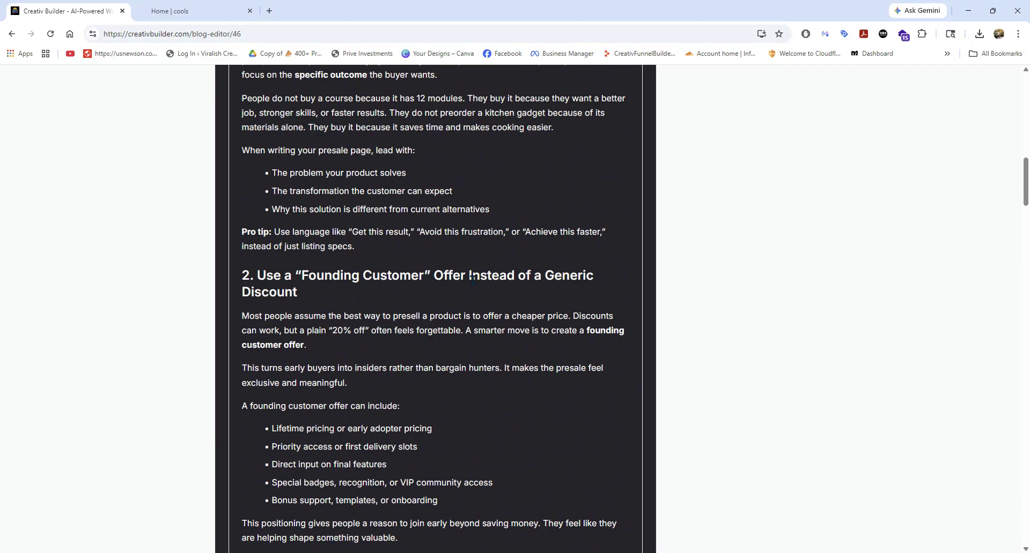
pyautogui.scroll(1, 566, 260)
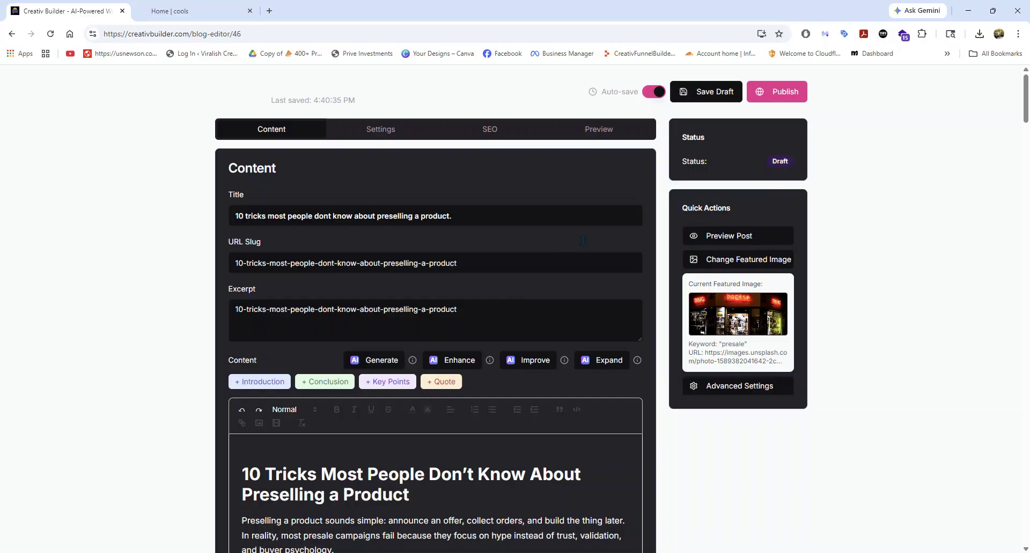
# Review the post's blog settings, SEO fields and preview, and return to its content
pyautogui.click(391, 130)
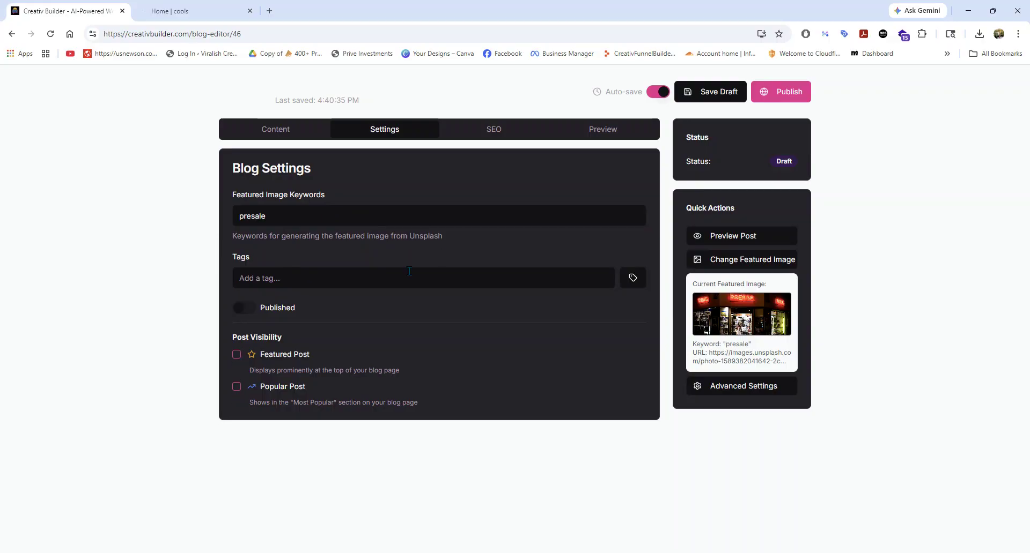
pyautogui.click(495, 132)
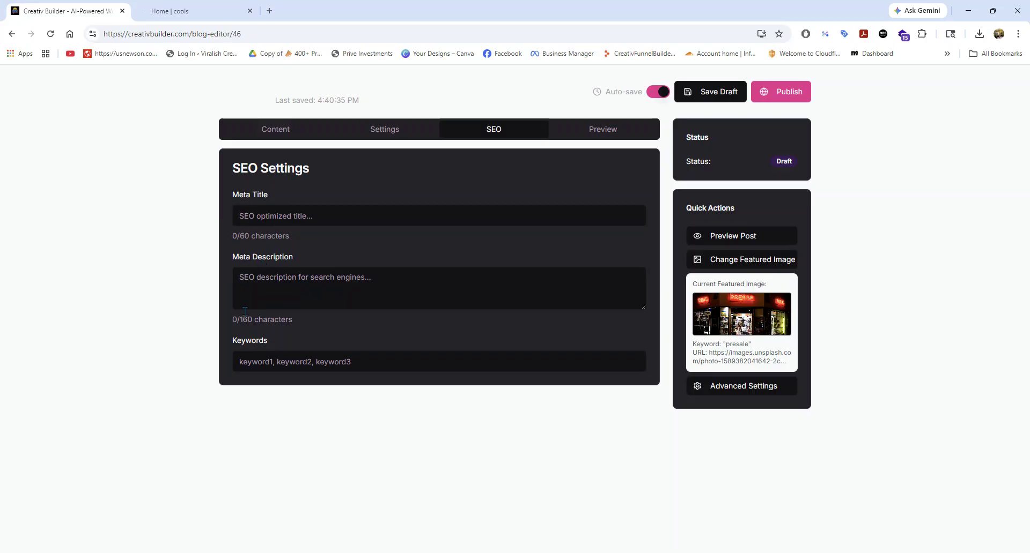
pyautogui.click(603, 131)
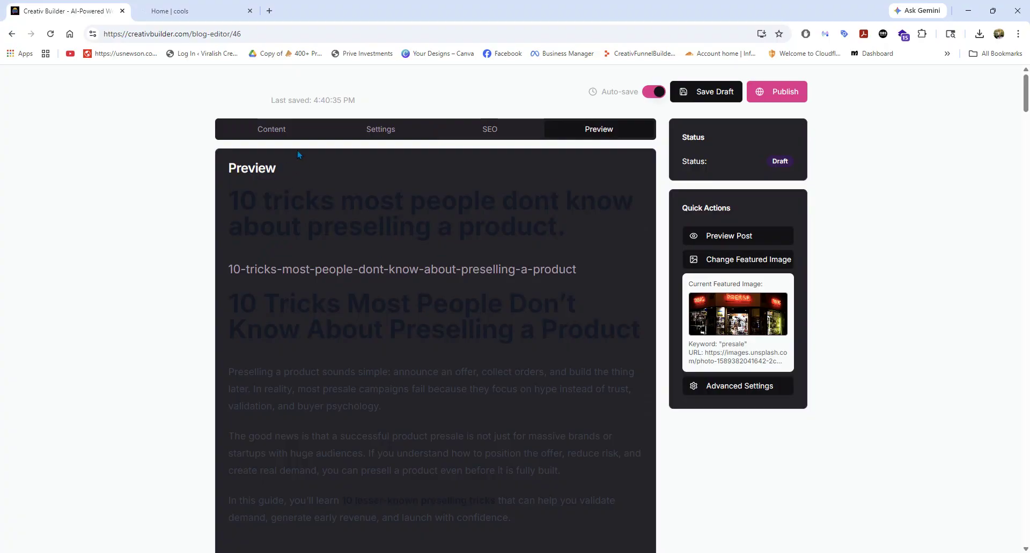
pyautogui.click(269, 130)
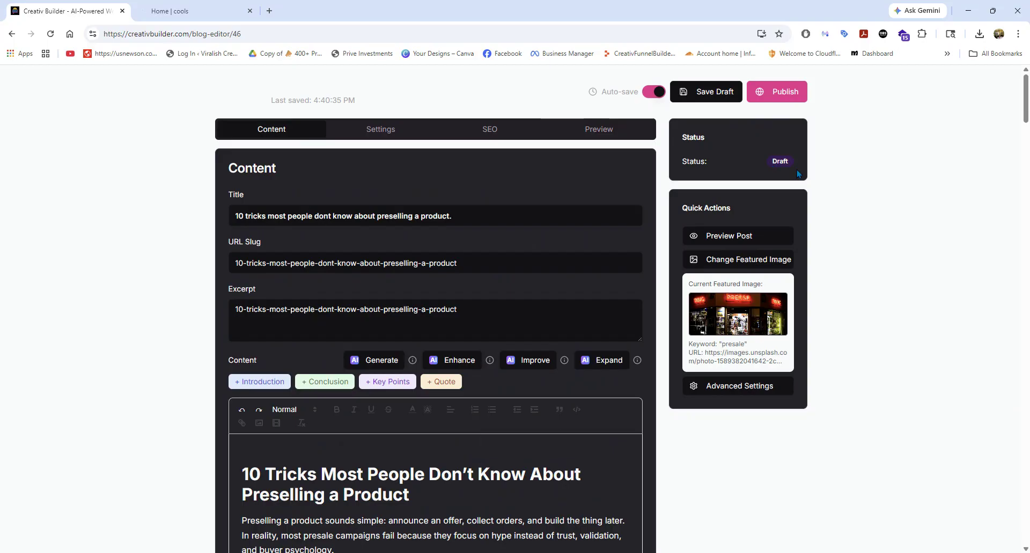
# Publish the preselling post and open the live Knowledge Kichen page at its Featured Insights section
pyautogui.click(776, 98)
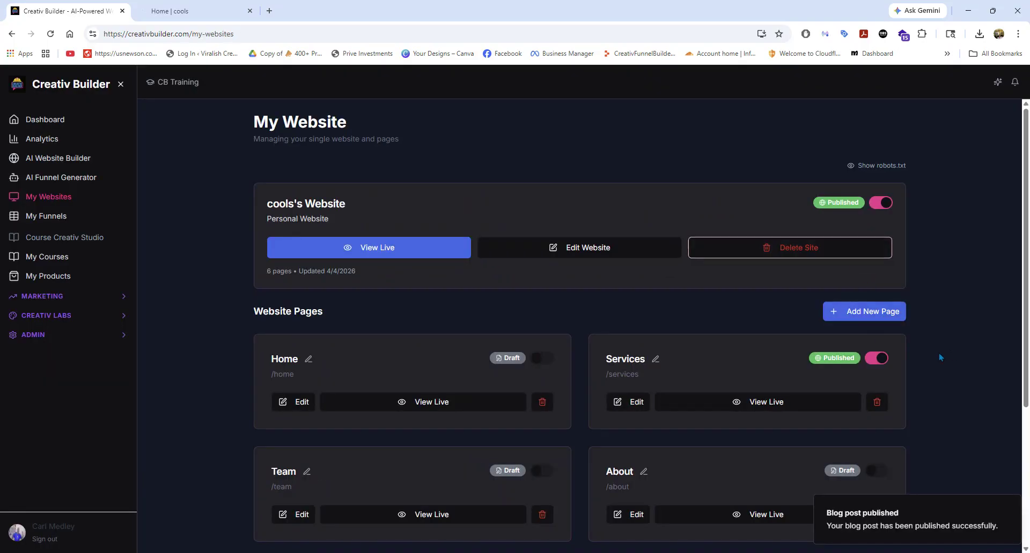
pyautogui.scroll(-4, 942, 348)
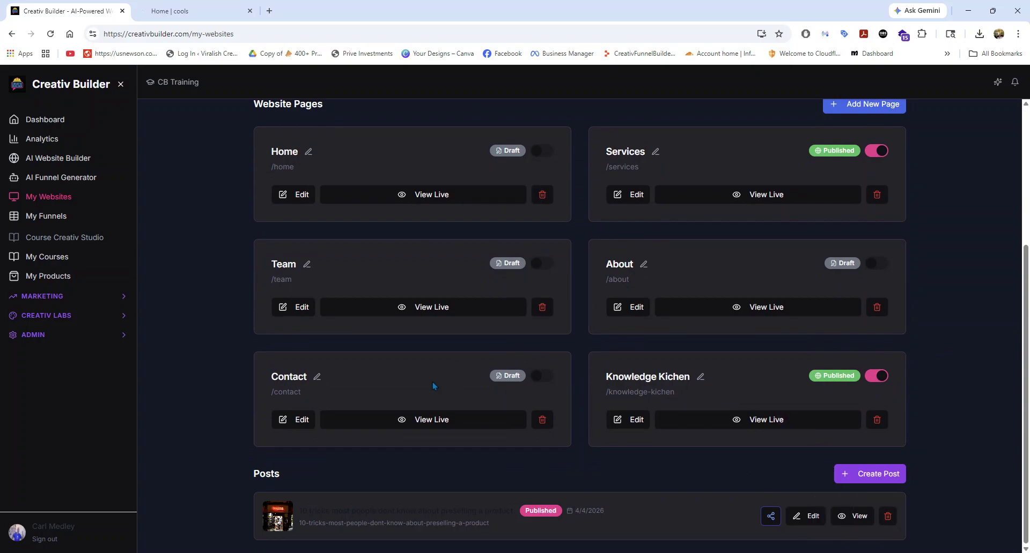
pyautogui.click(745, 421)
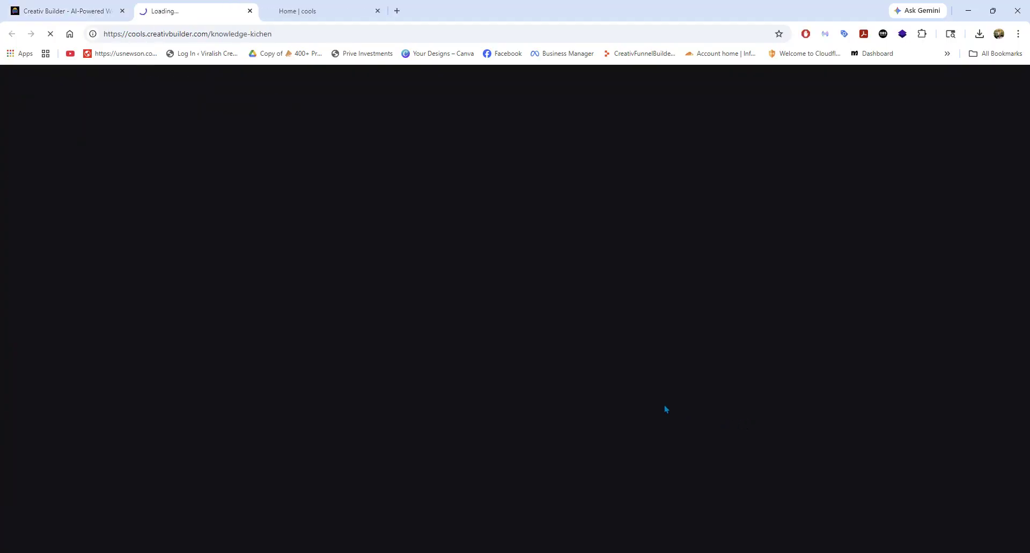
pyautogui.scroll(-6, 364, 253)
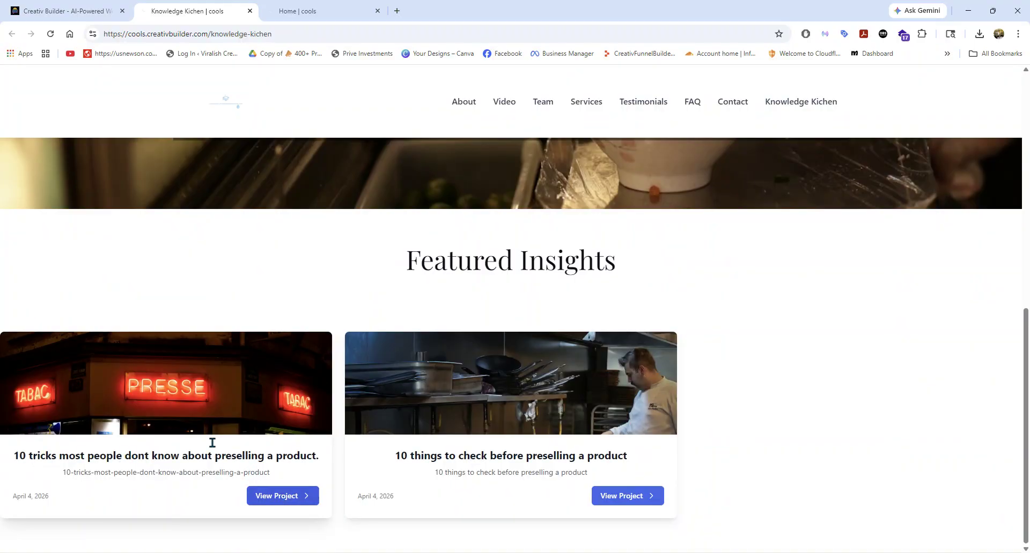
# Open the live "10 tricks most people dont know about preselling a product." post, examine its heading and text, and return to the Knowledge Kichen page
pyautogui.click(278, 500)
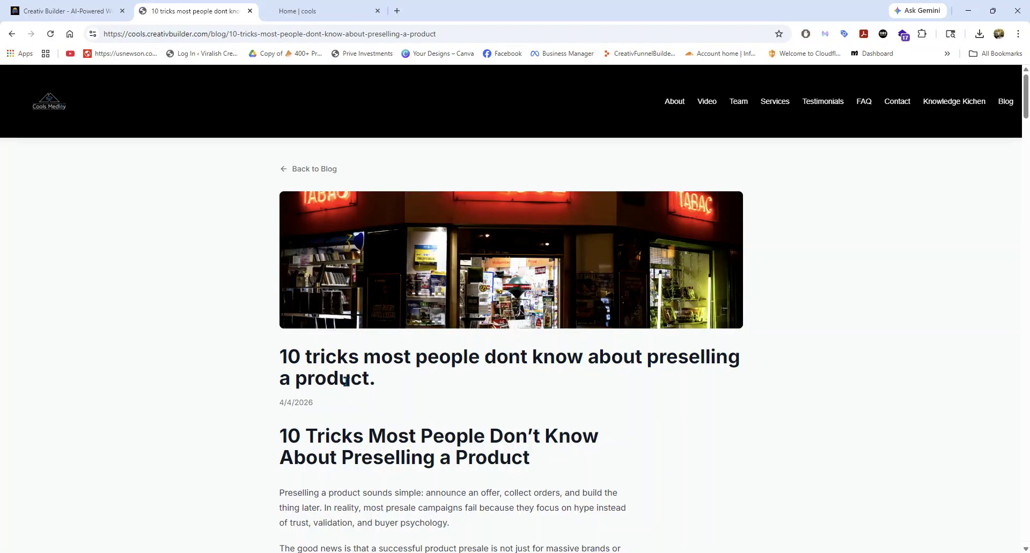
pyautogui.scroll(-1, 348, 379)
pyautogui.scroll(-3, 348, 380)
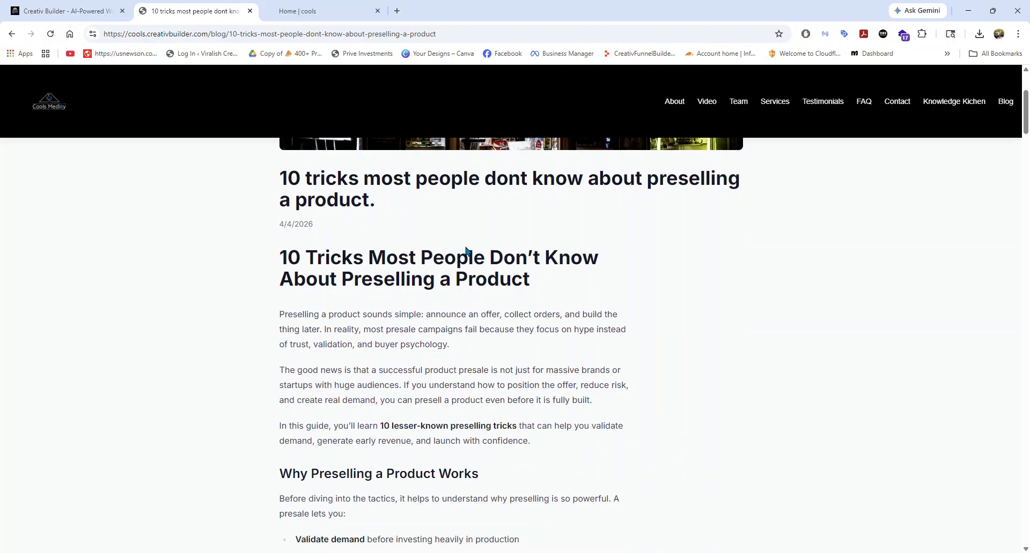
pyautogui.scroll(-7, 405, 276)
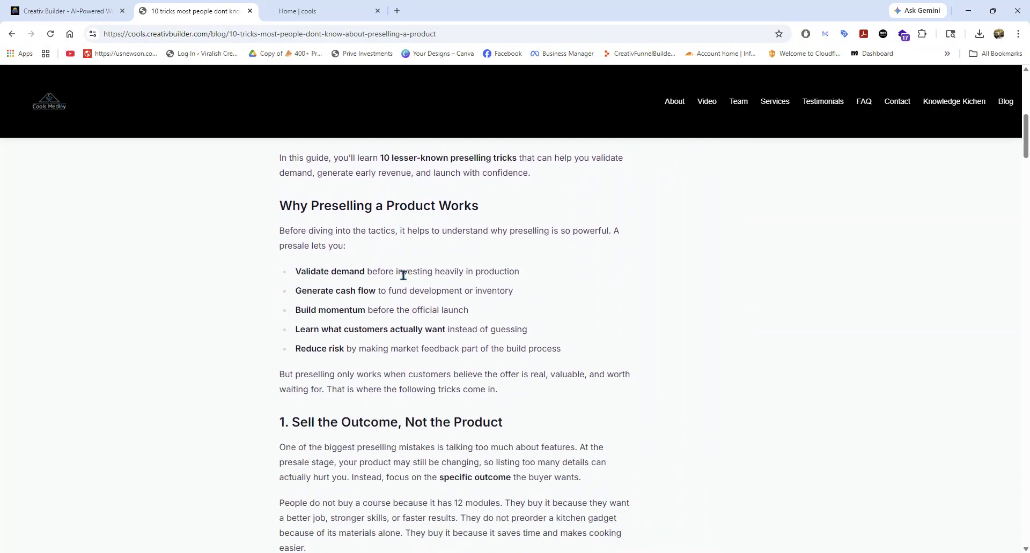
pyautogui.scroll(10, 403, 276)
pyautogui.scroll(-3, 402, 275)
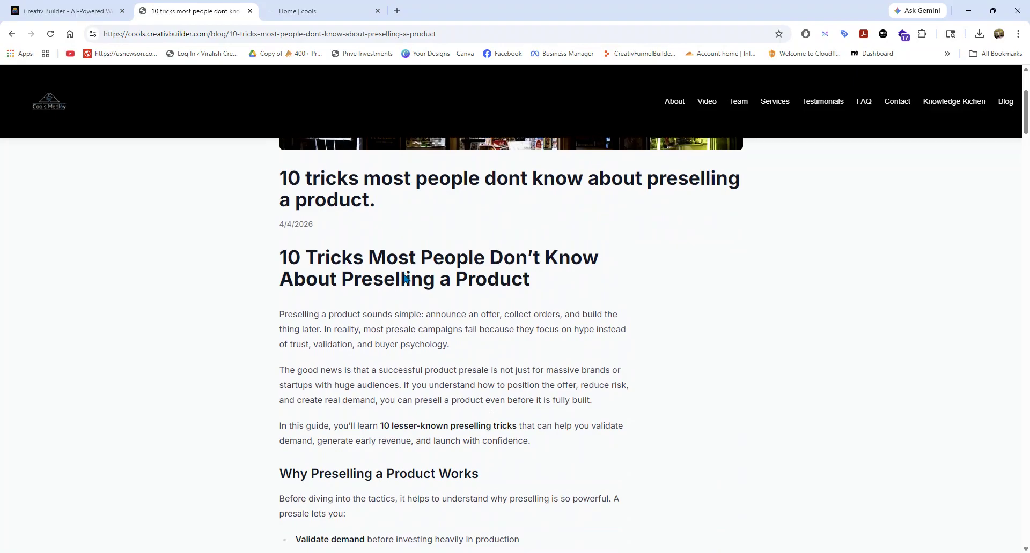
pyautogui.moveTo(536, 278); pyautogui.dragTo(279, 257)
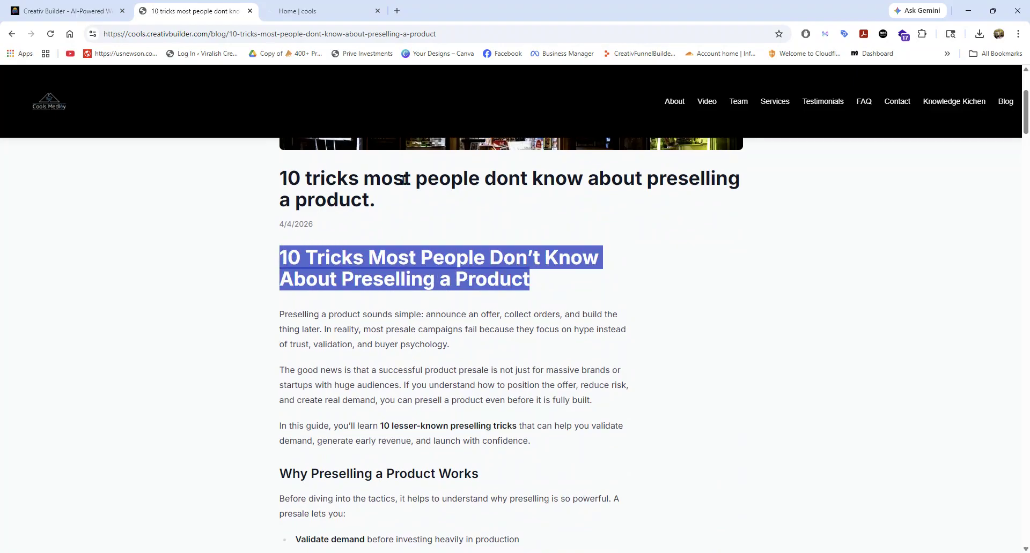
pyautogui.scroll(-3, 507, 350)
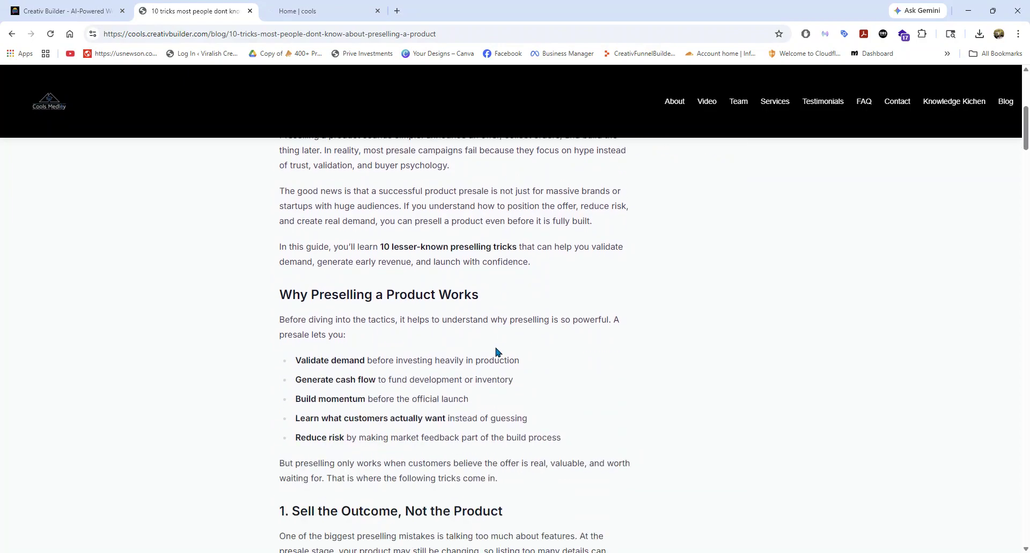
pyautogui.scroll(-3, 497, 351)
pyautogui.scroll(-10, 484, 343)
pyautogui.scroll(15, 480, 342)
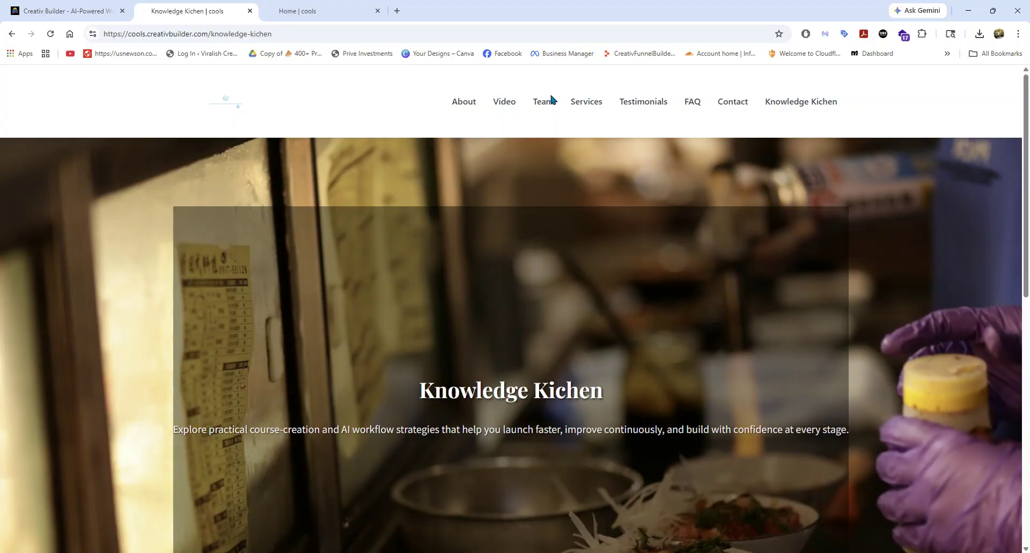
# Open the social media sharing options for the published preselling post in the website builder and review the caption for each network
pyautogui.click(71, 16)
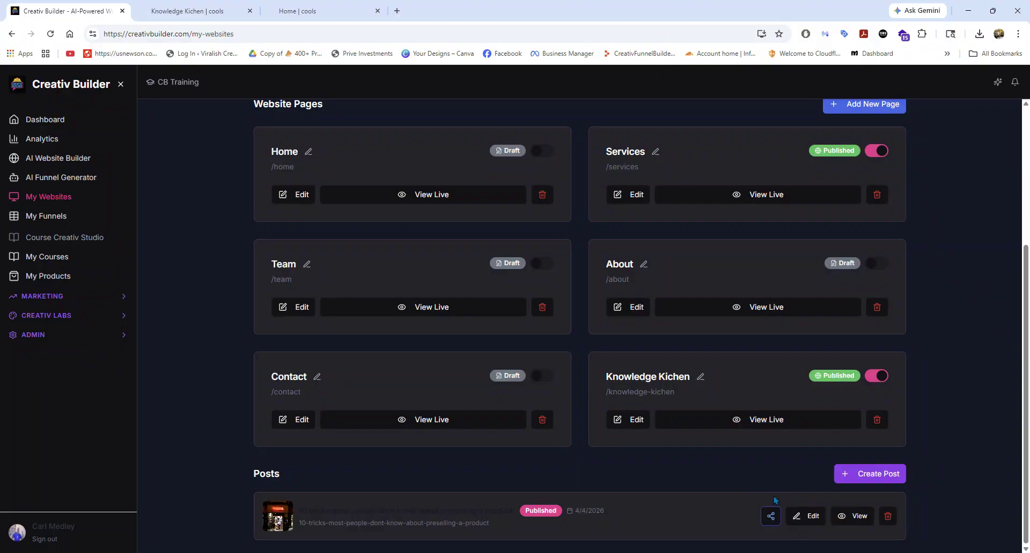
pyautogui.click(770, 516)
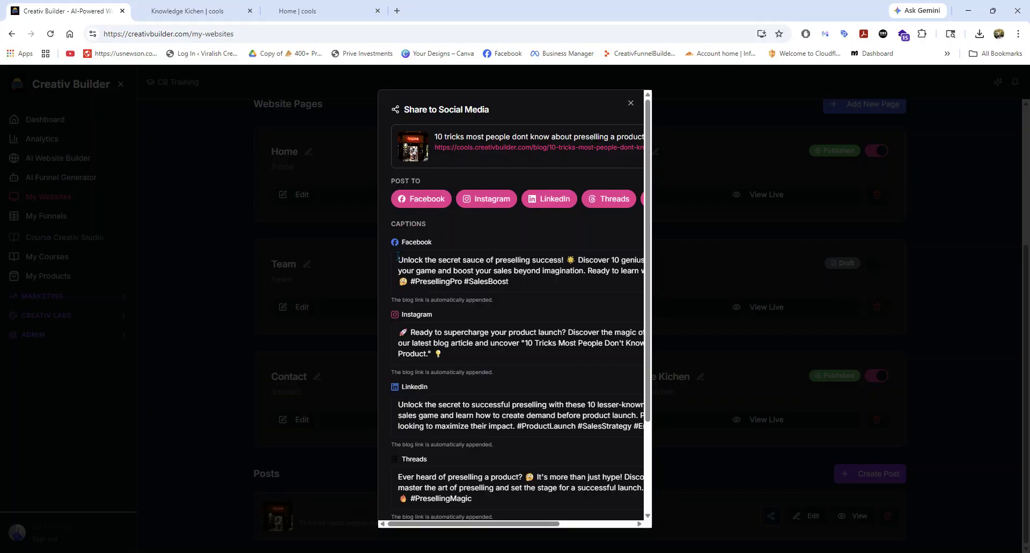
pyautogui.moveTo(398, 259); pyautogui.dragTo(414, 259)
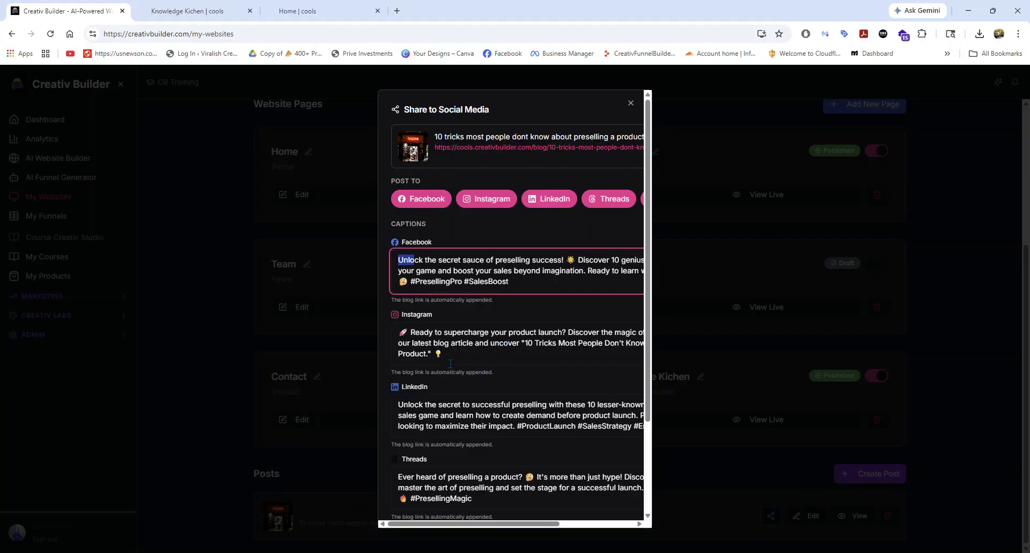
pyautogui.scroll(-2, 499, 414)
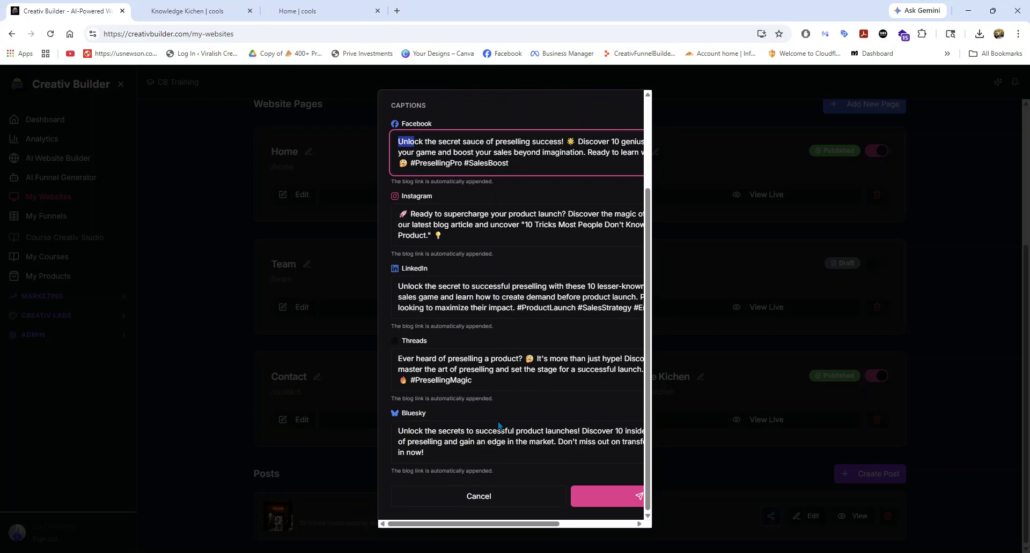
pyautogui.moveTo(543, 524); pyautogui.dragTo(566, 525)
pyautogui.scroll(3, 580, 461)
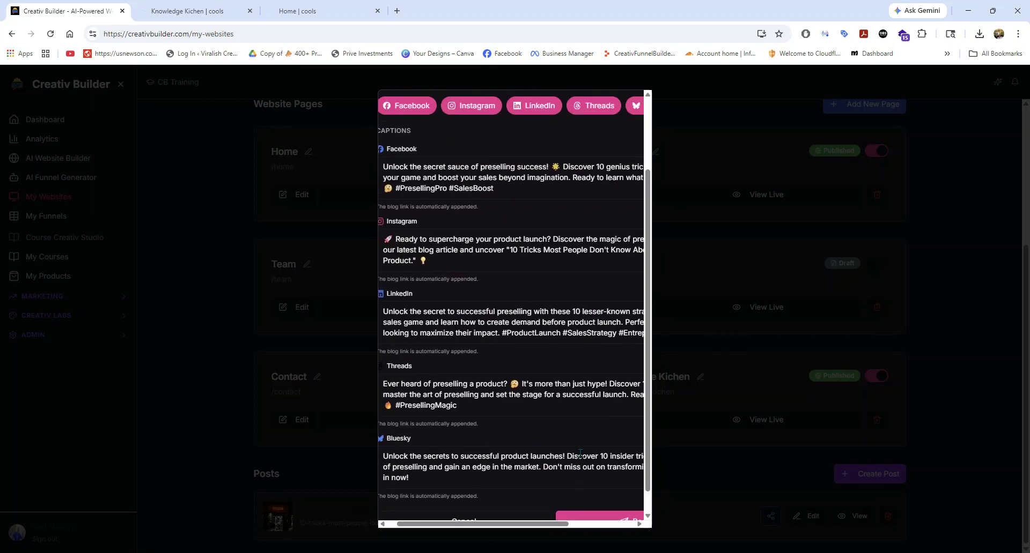
pyautogui.hscroll(3, 594, 489)
pyautogui.hscroll(-4, 488, 498)
# Deselect Facebook, Instagram and LinkedIn as posting destinations and select all three again
pyautogui.click(431, 207)
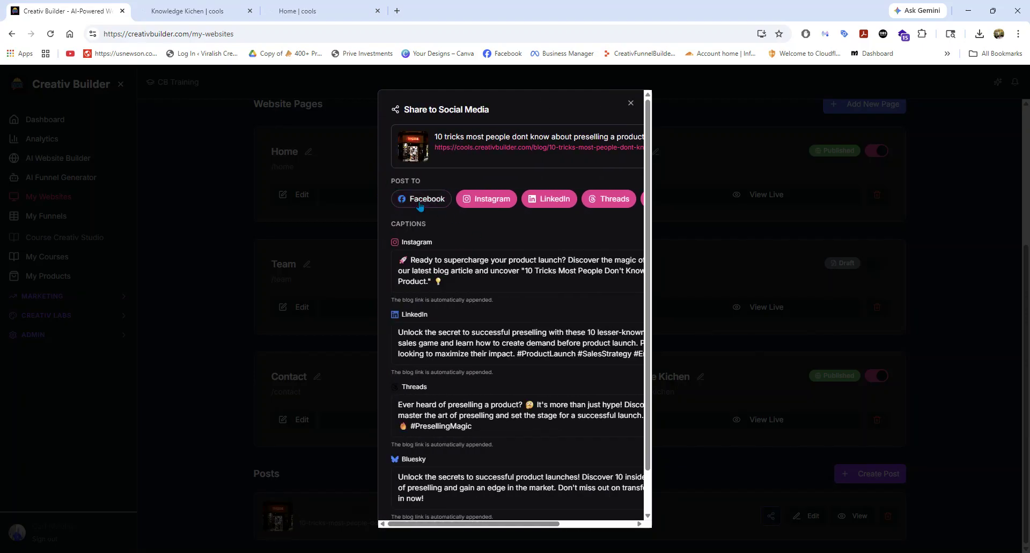
pyautogui.click(483, 208)
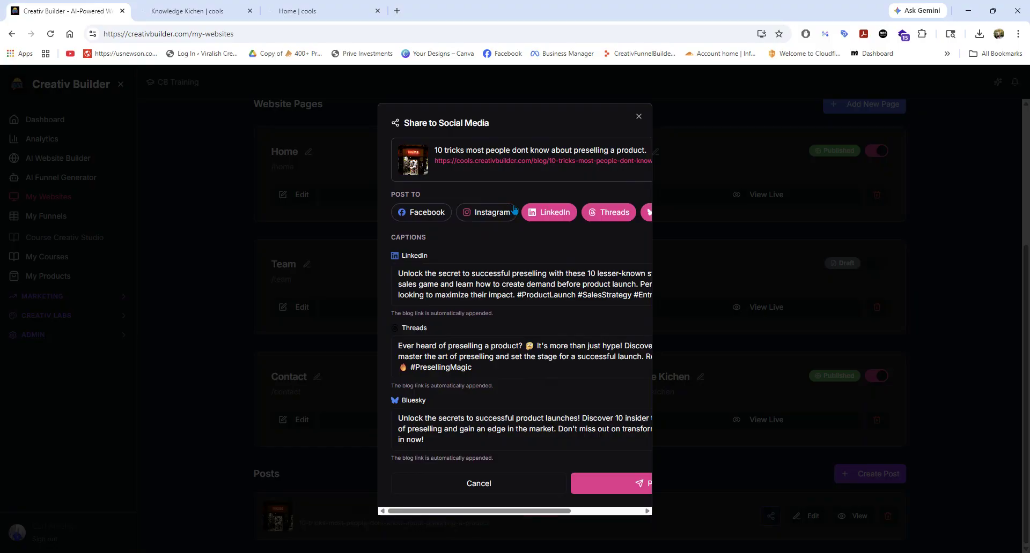
pyautogui.click(544, 212)
pyautogui.click(429, 249)
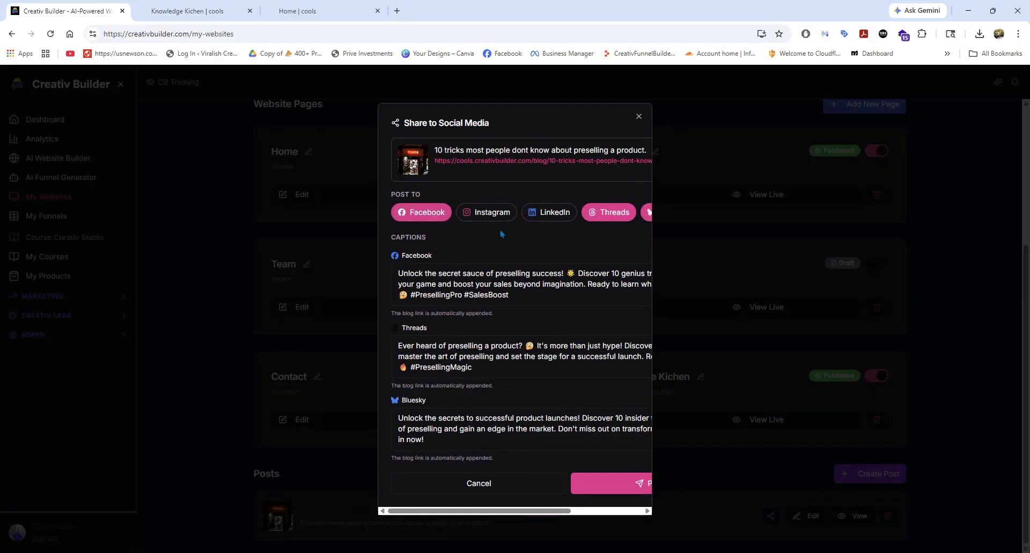
pyautogui.click(495, 216)
pyautogui.click(550, 210)
# Examine the full captions for all five networks, including the caption regeneration and immediate posting options
pyautogui.moveTo(649, 255); pyautogui.dragTo(648, 343)
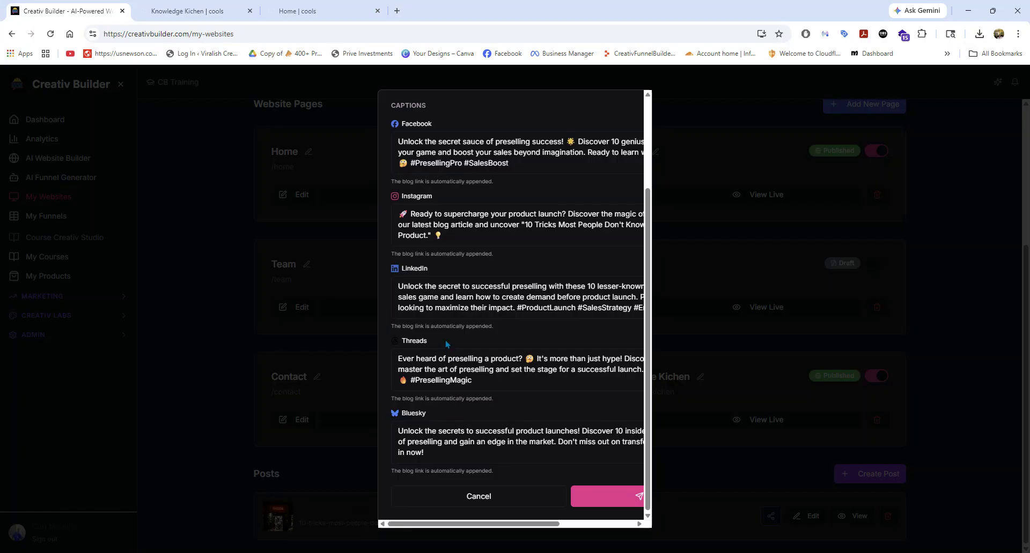
pyautogui.scroll(3, 526, 243)
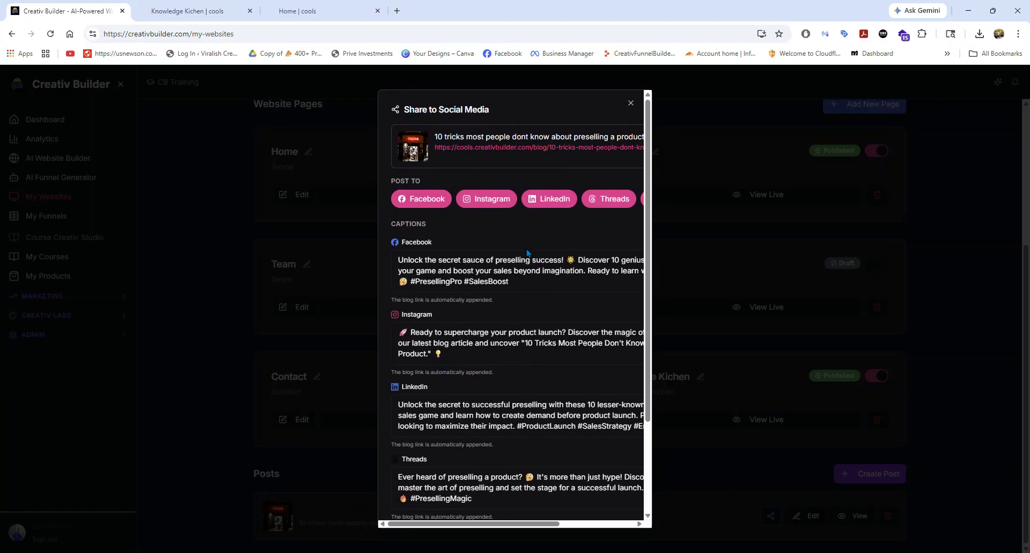
pyautogui.moveTo(522, 523); pyautogui.dragTo(603, 511)
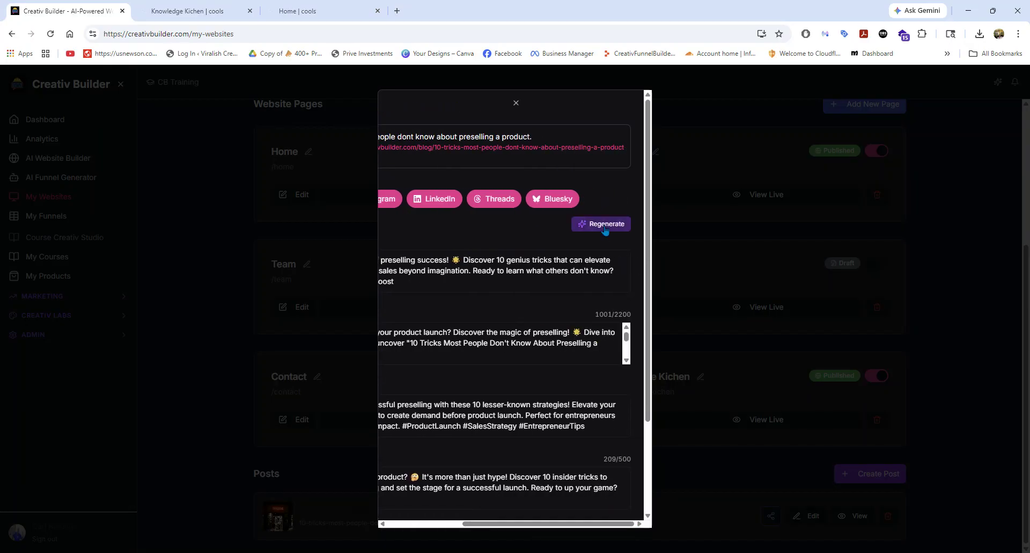
pyautogui.moveTo(646, 312); pyautogui.dragTo(646, 327)
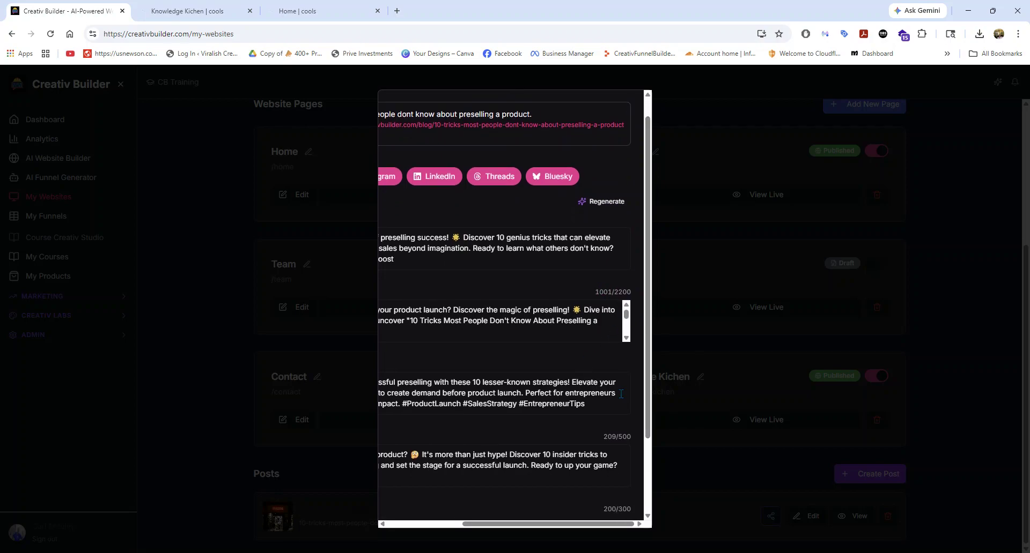
pyautogui.moveTo(593, 524); pyautogui.dragTo(519, 509)
pyautogui.scroll(-2, 539, 408)
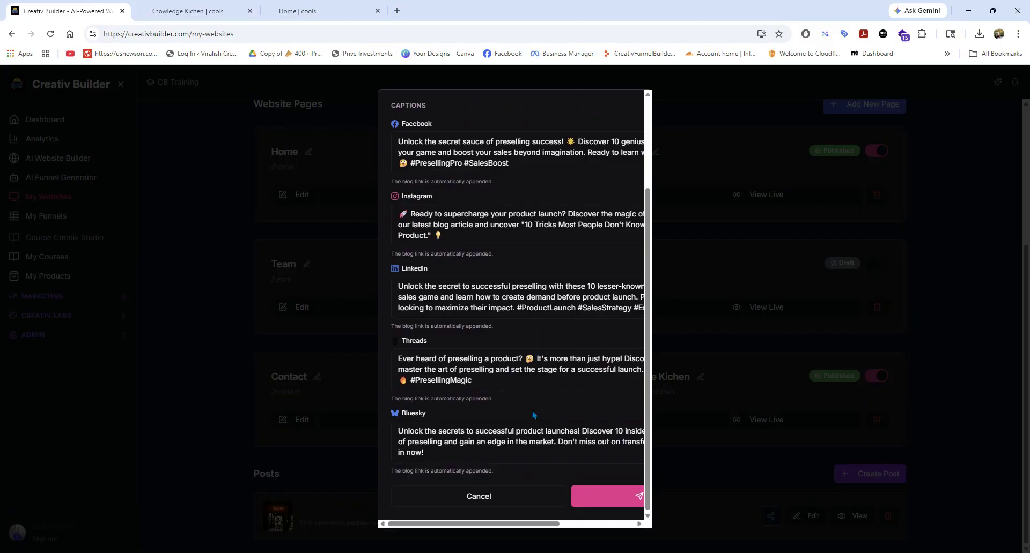
pyautogui.moveTo(561, 524); pyautogui.dragTo(601, 523)
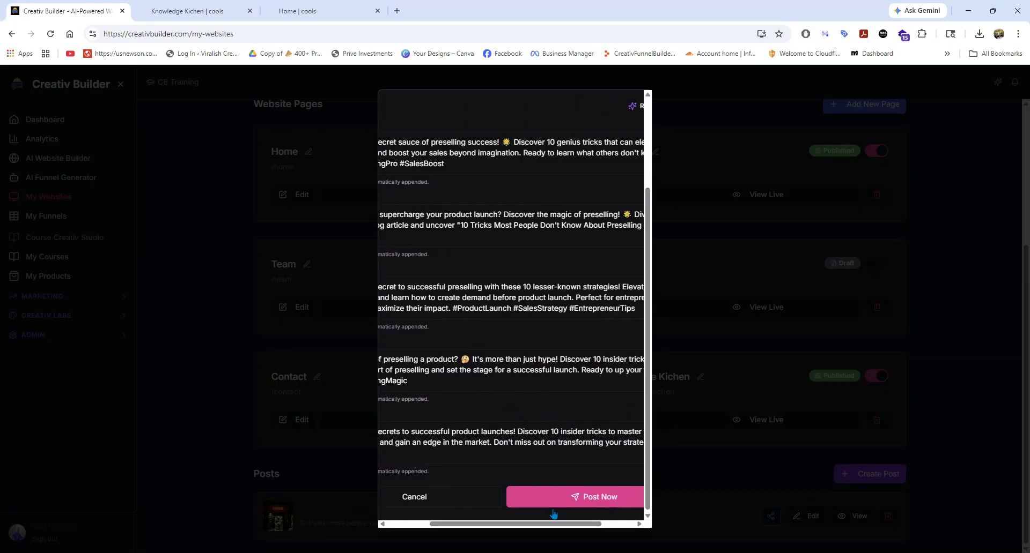
pyautogui.moveTo(540, 526); pyautogui.dragTo(498, 526)
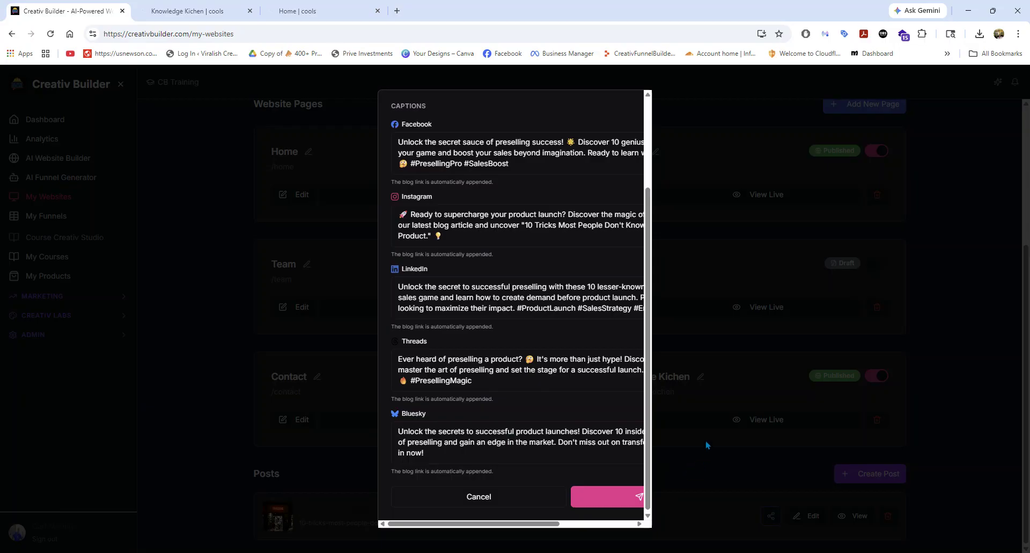
pyautogui.scroll(3, 614, 425)
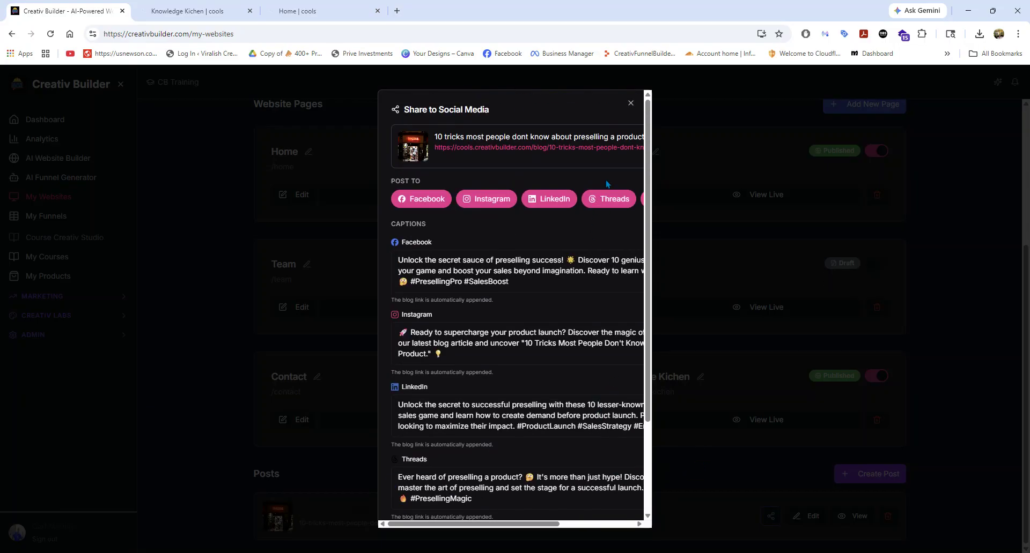